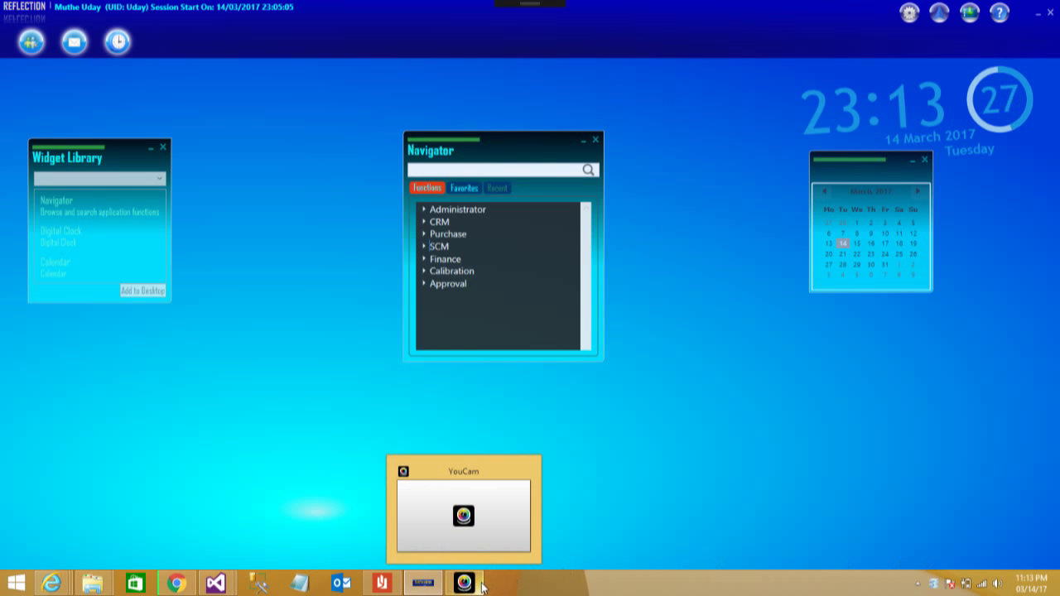
Expand the Calibration group in the Navigator and stretch the panel to show all its functions
left_click(483, 585)
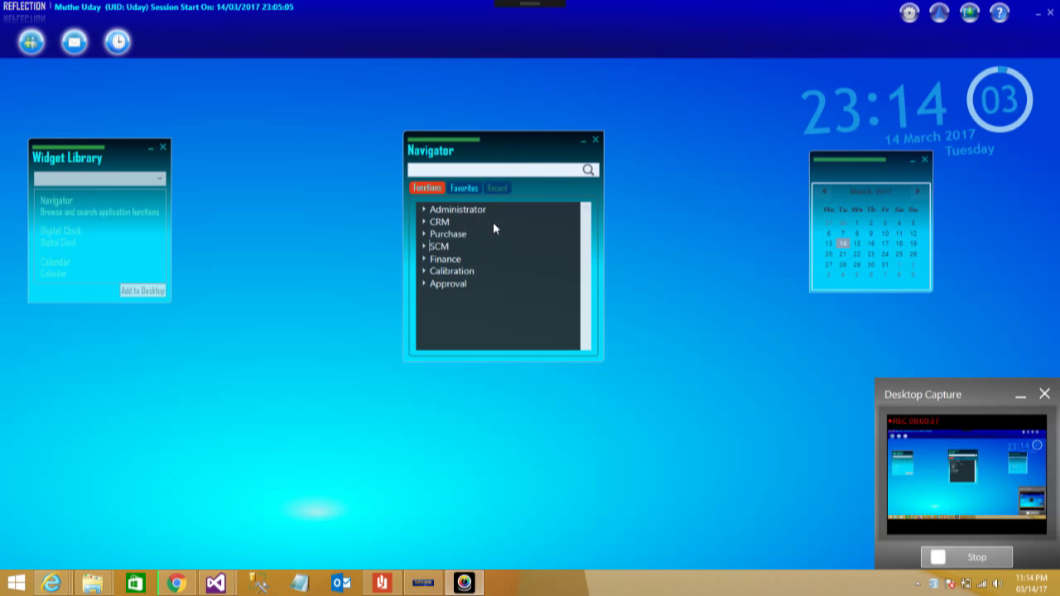
left_click(423, 271)
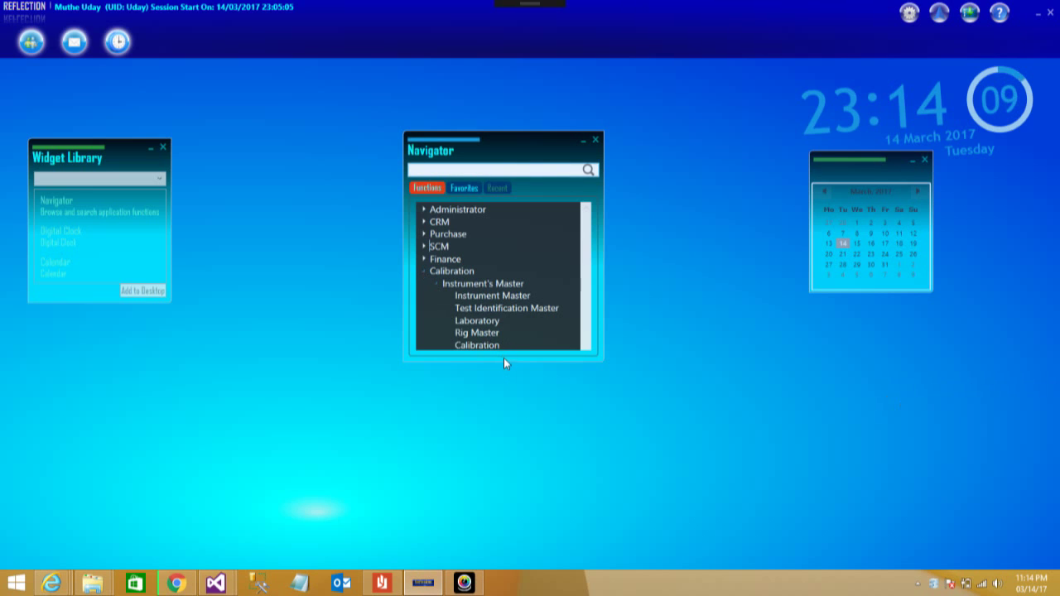
left_click_drag(498, 362, 494, 482)
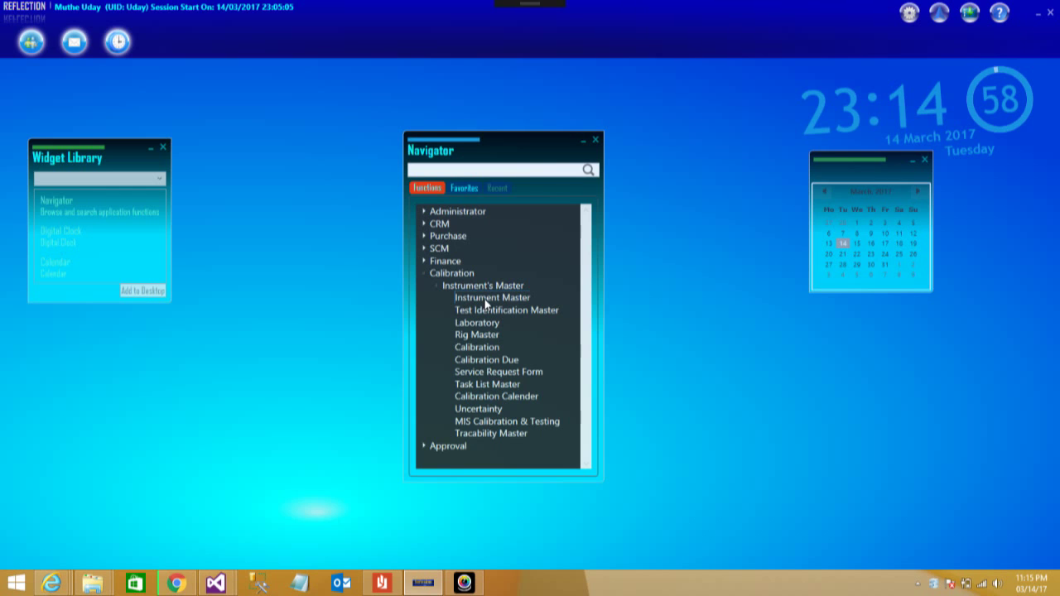
Open the Instrument Master form and maximize its window
double_click(484, 299)
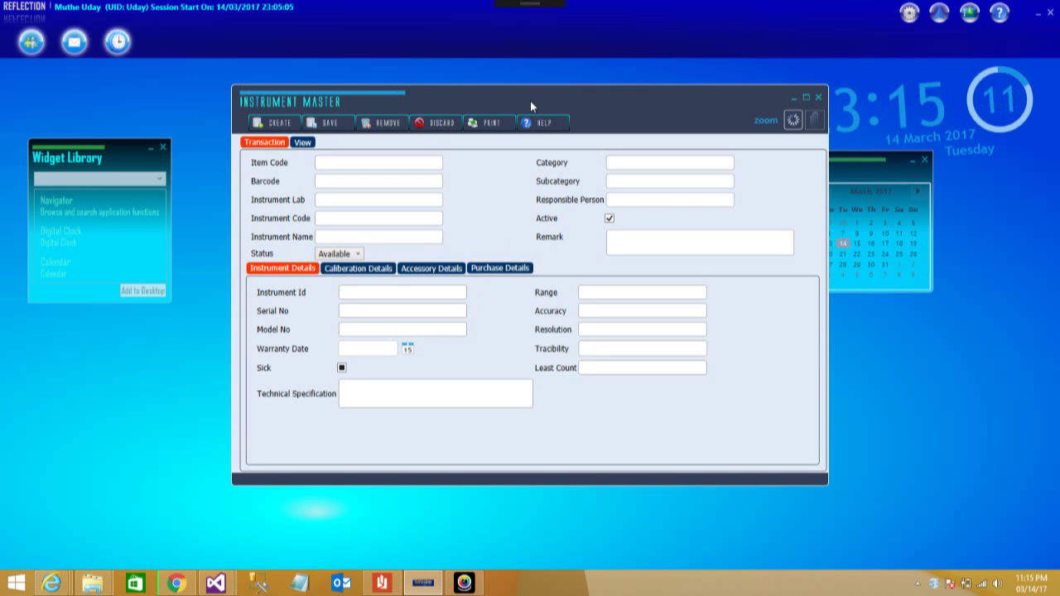
left_click(809, 100)
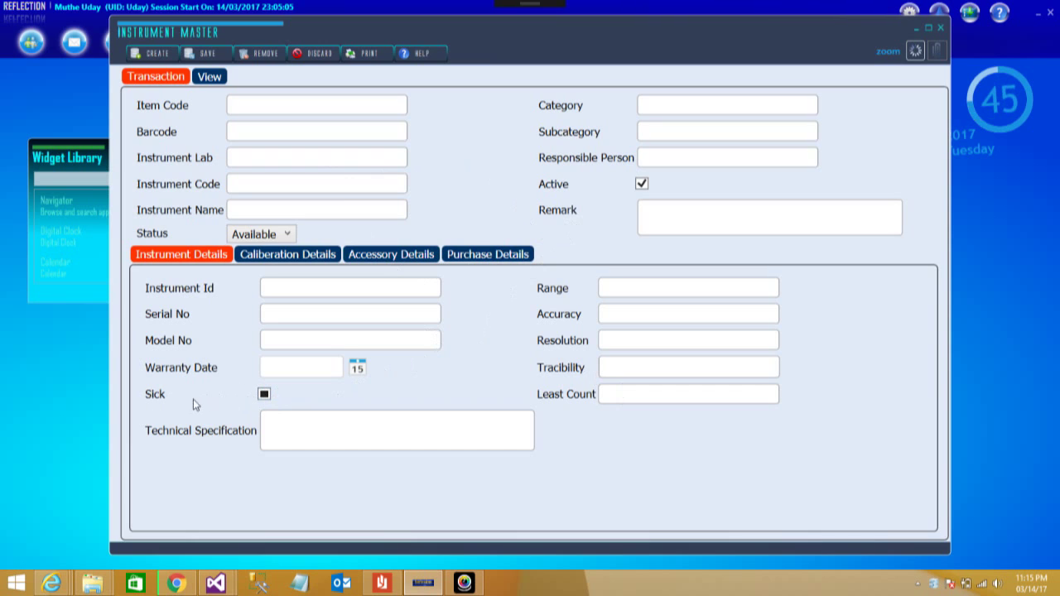
Look through the blank Instrument Master's Calibration, Accessory and Purchase Details sections
left_click(278, 257)
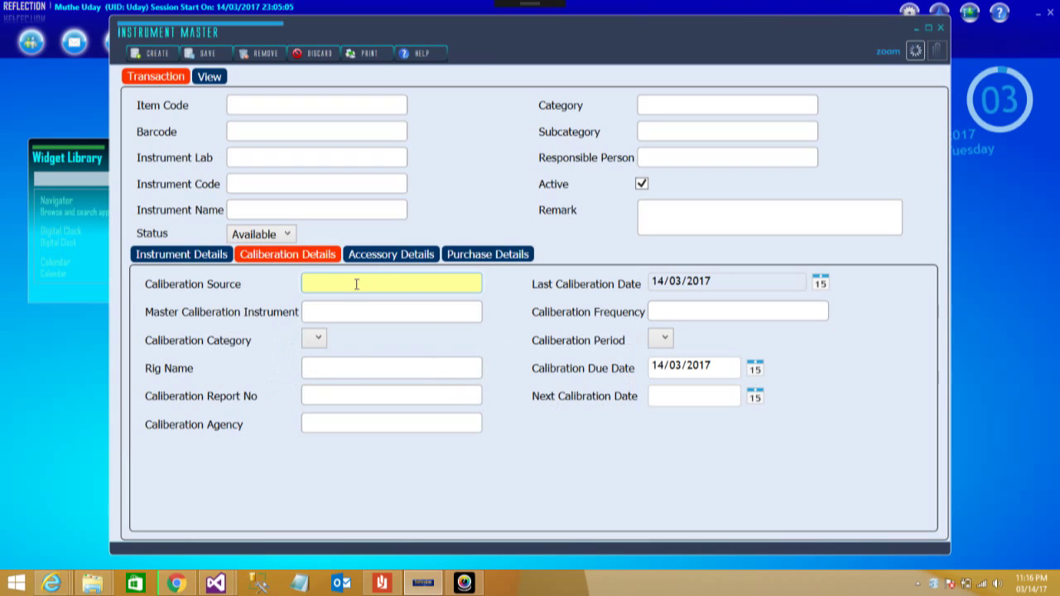
left_click(387, 257)
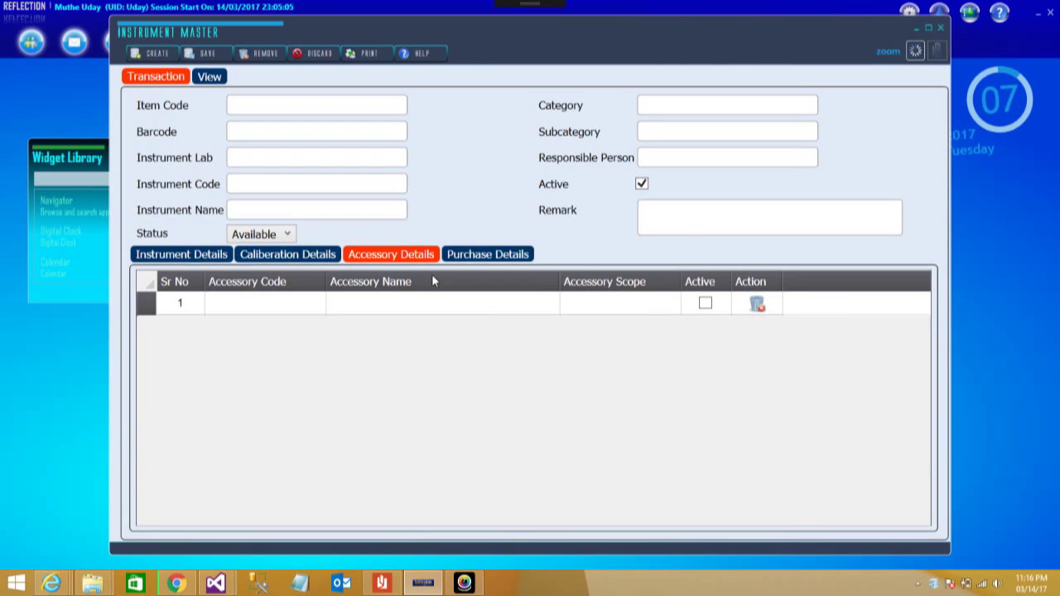
left_click(490, 258)
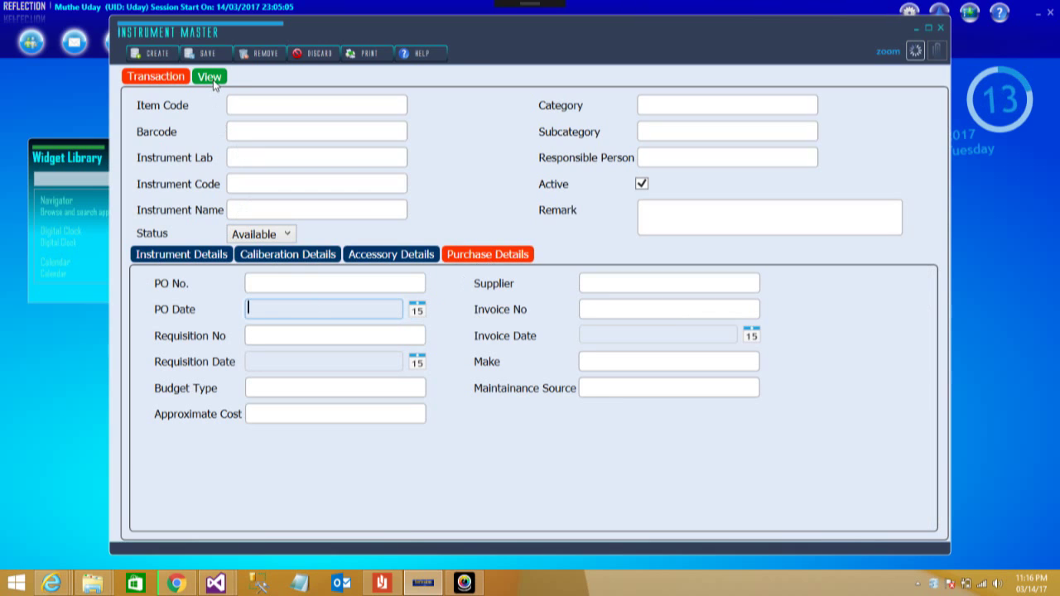
Open instrument ATS_Inst_10001 (Pressure Transmitter with Indicator) from the instrument list
left_click(161, 80)
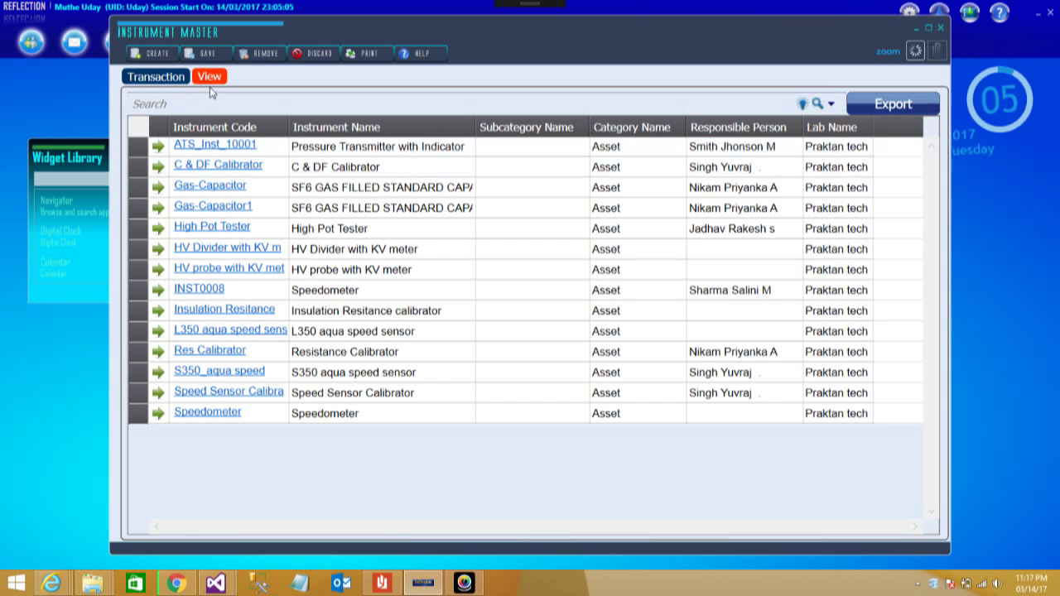
left_click(212, 146)
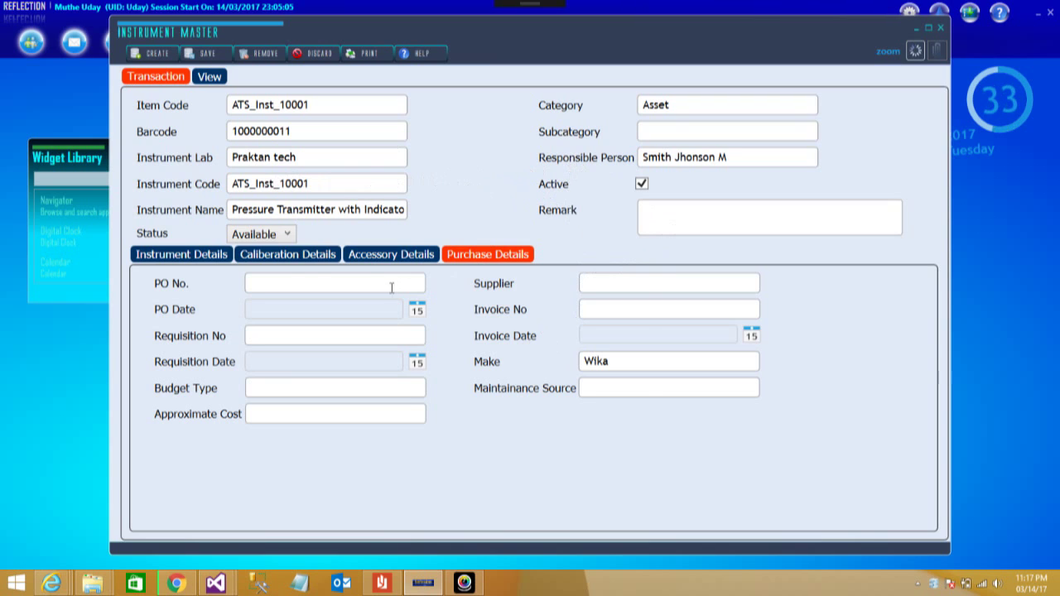
Review ATS_Inst_10001's calibration, accessory and purchase details, then restore the form to its smaller size
left_click(295, 258)
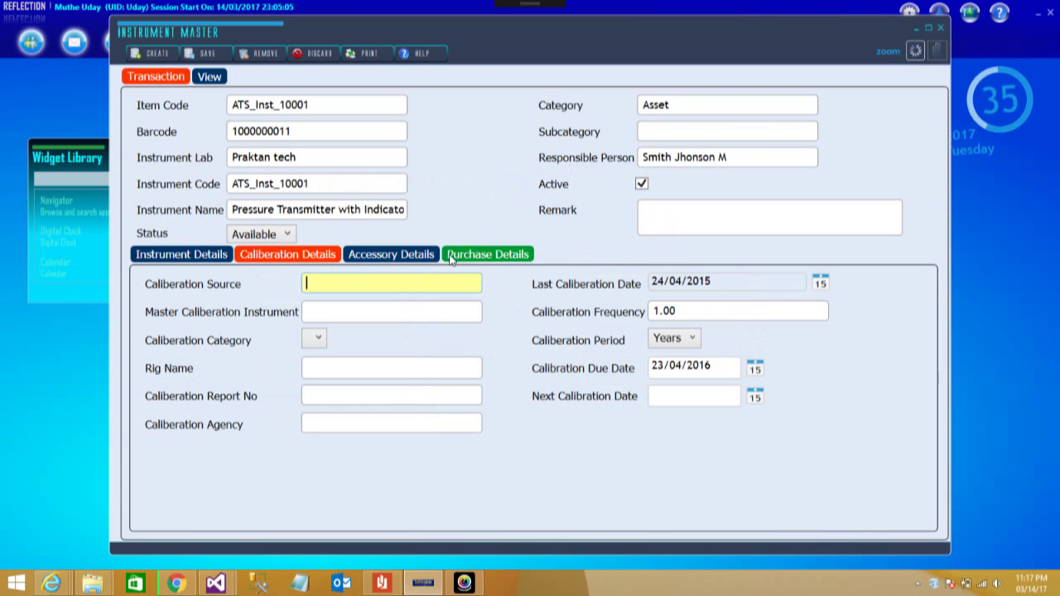
left_click(407, 256)
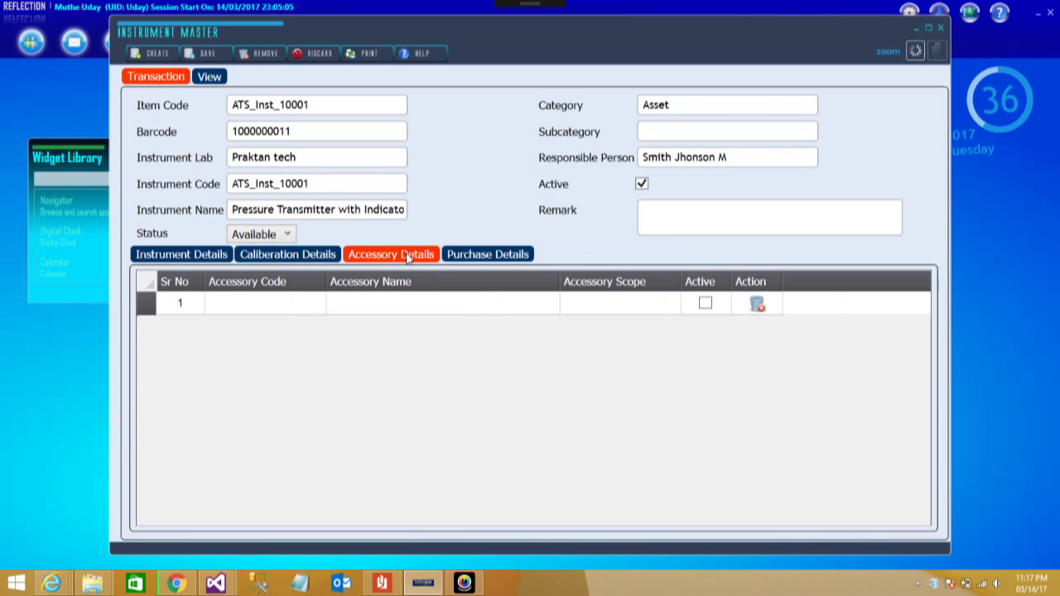
left_click(313, 259)
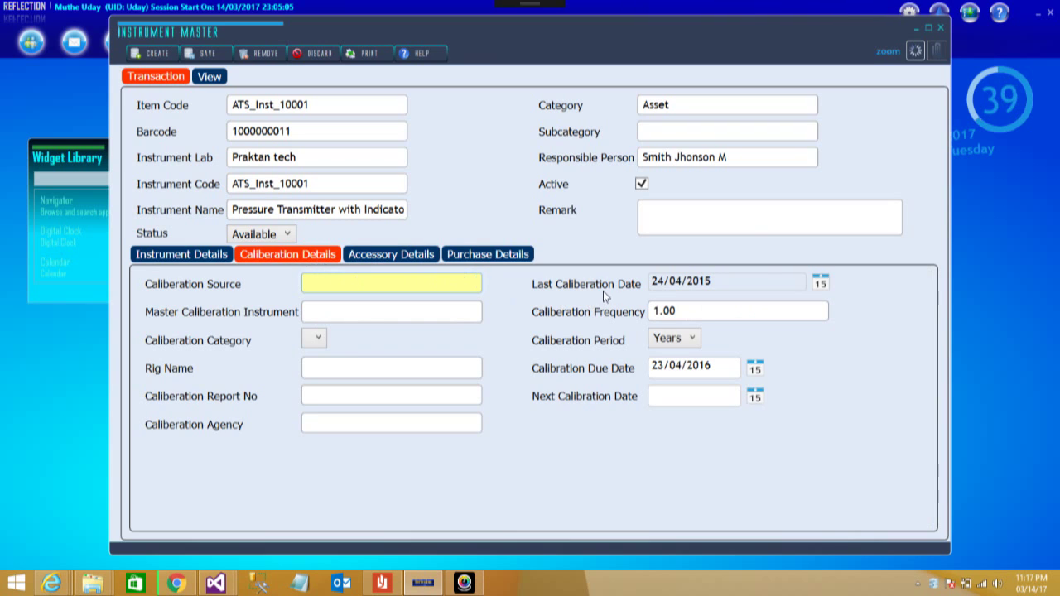
left_click(469, 257)
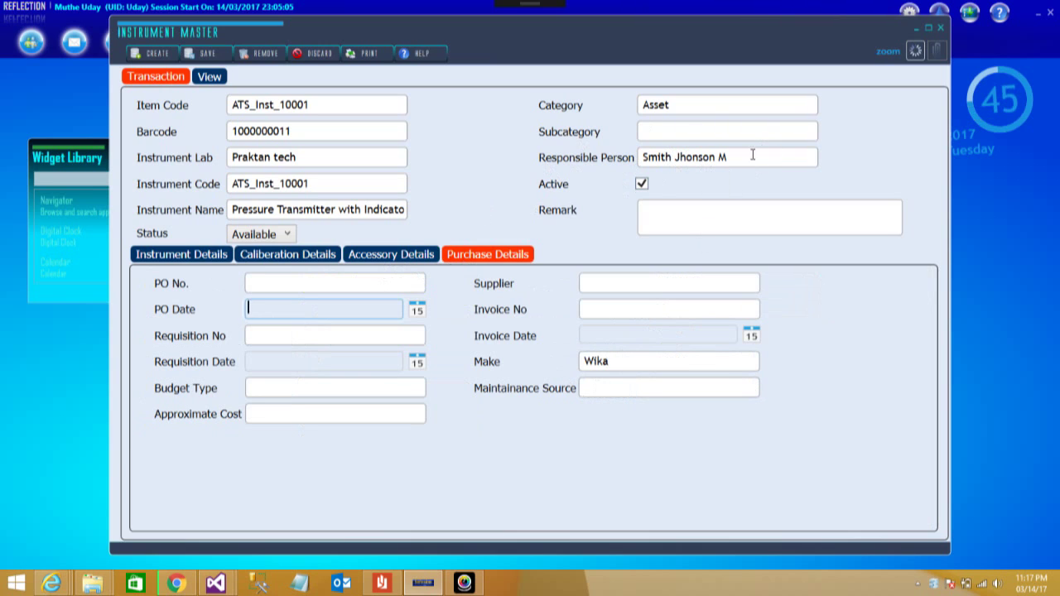
left_click(943, 29)
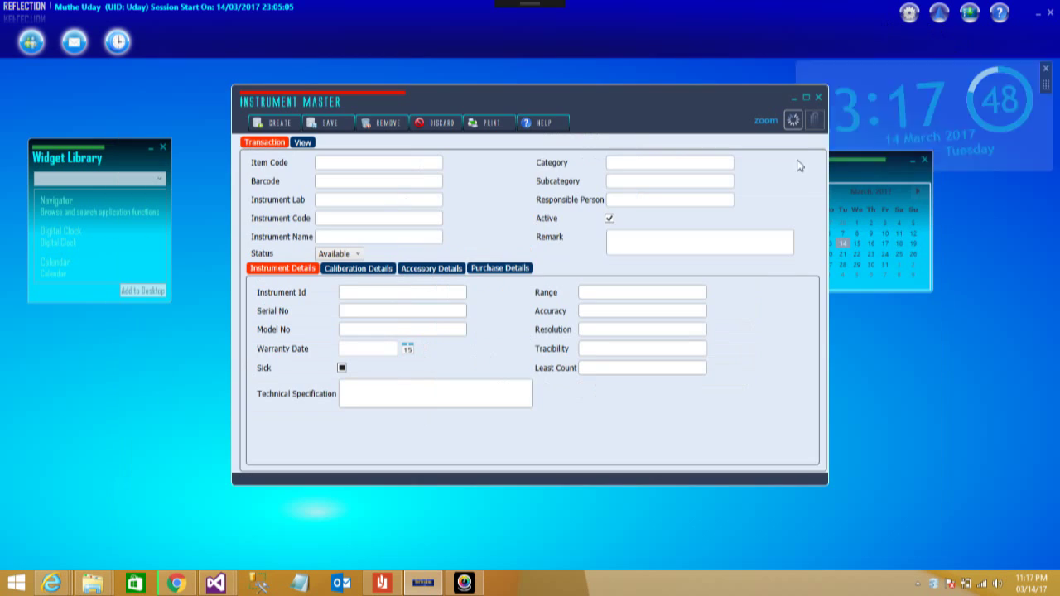
Close Instrument Master and list existing tests in the Test Identification Master
left_click(819, 97)
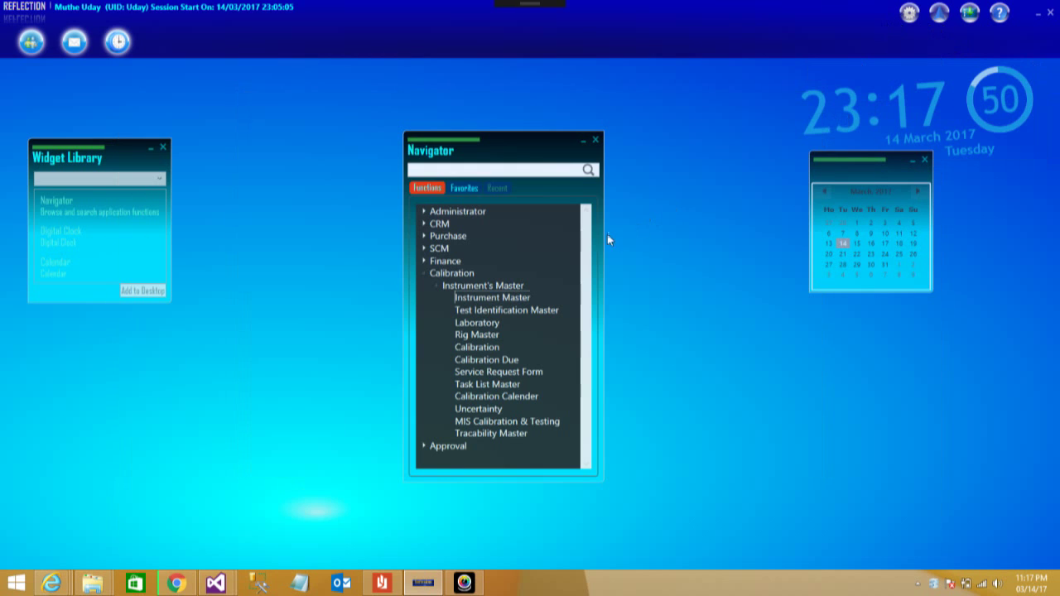
double_click(477, 313)
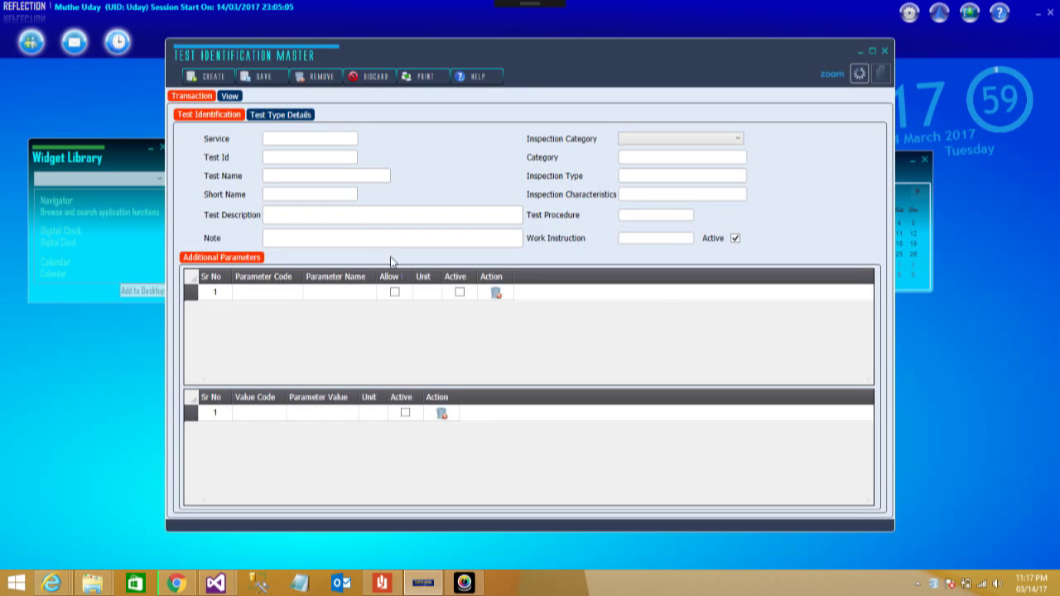
left_click(230, 97)
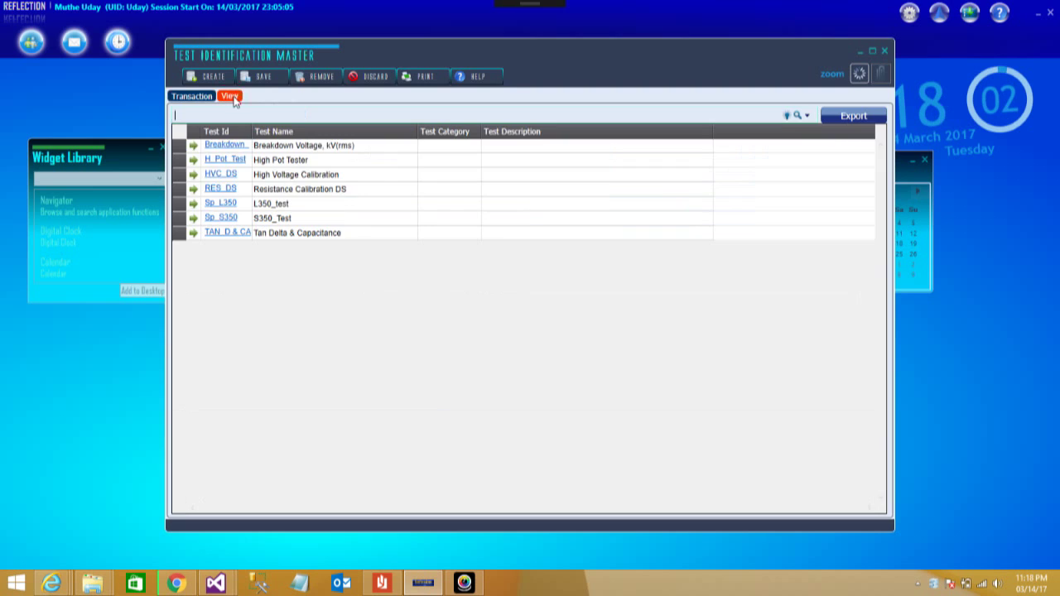
Open the HVC_DS test, keep Calibration Inspection as category, and inspect the Permissible Error parameter rows
left_click(221, 180)
left_click(220, 180)
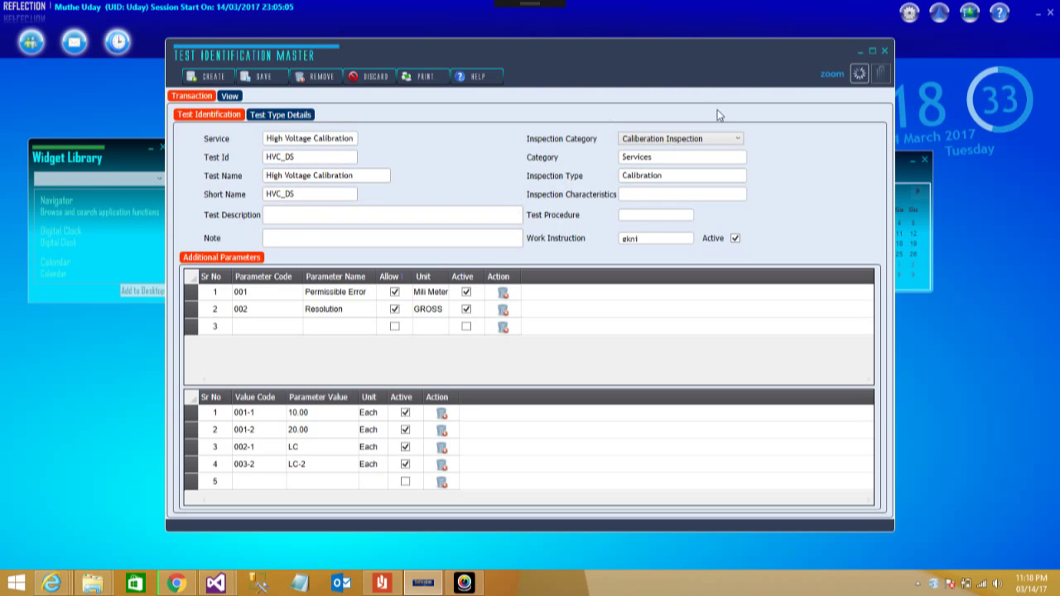
left_click(731, 140)
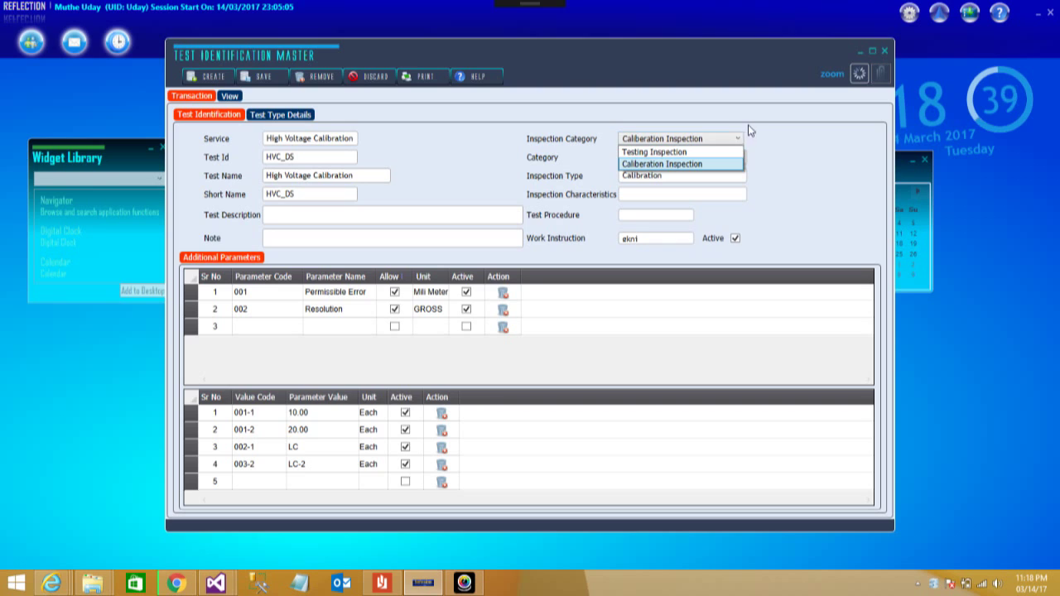
left_click(767, 144)
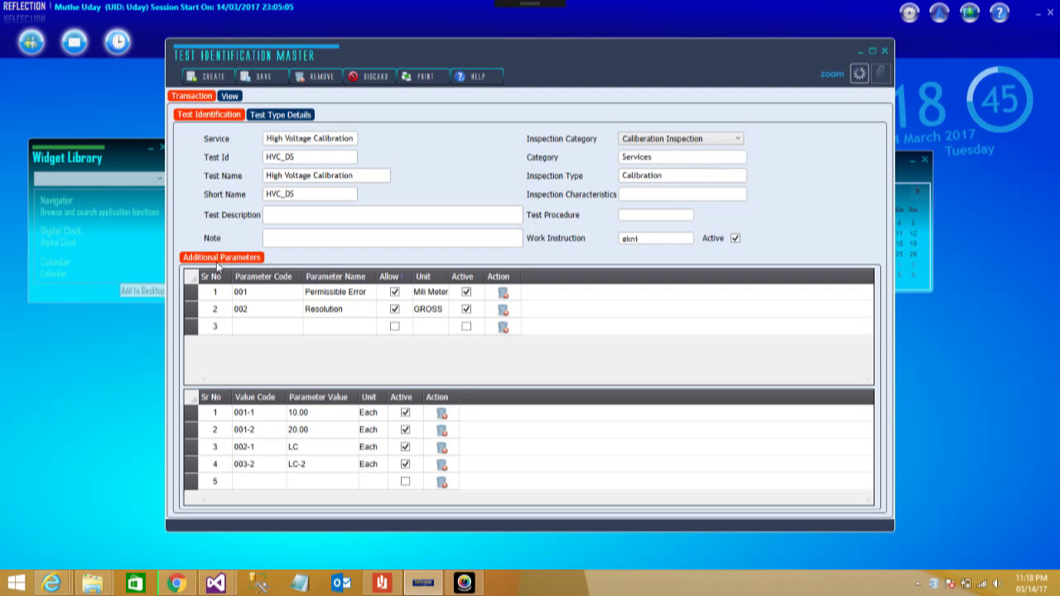
left_click(315, 291)
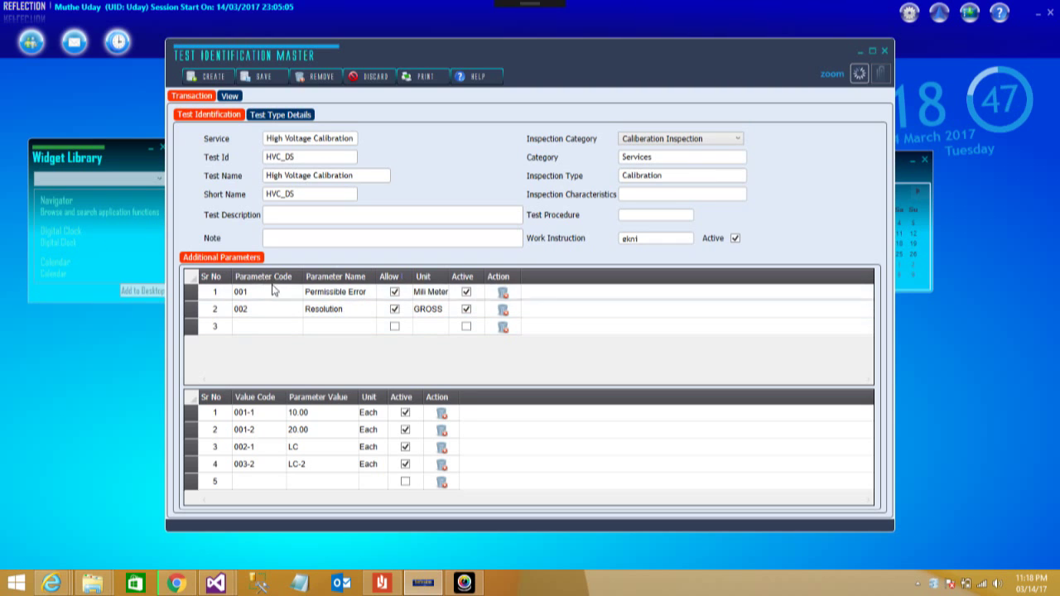
left_click(488, 328)
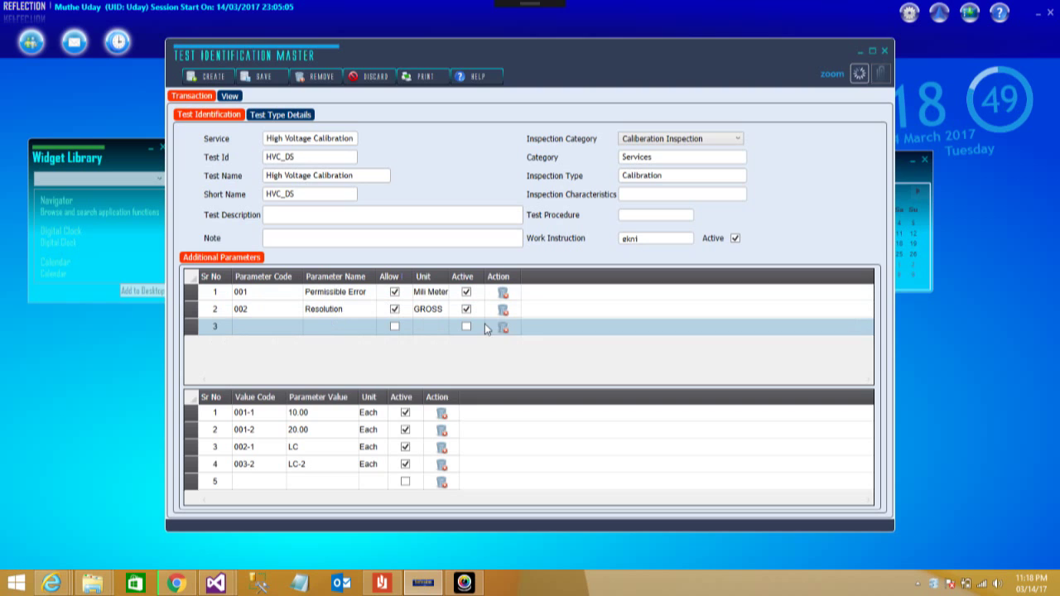
Show HVC_DS test type details and keep AC Voltage's output header as Average
left_click(296, 117)
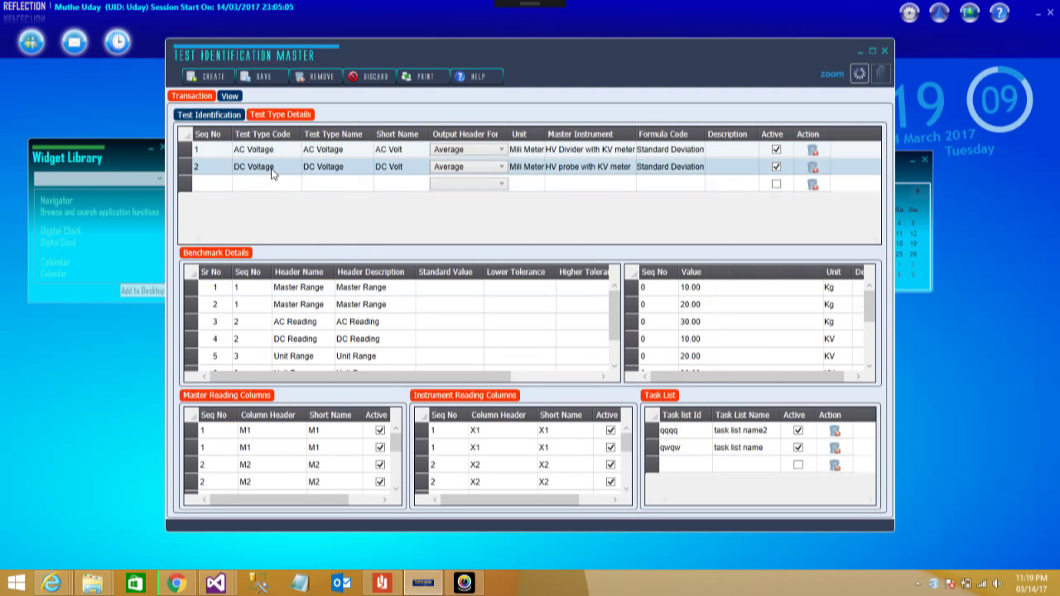
left_click(501, 150)
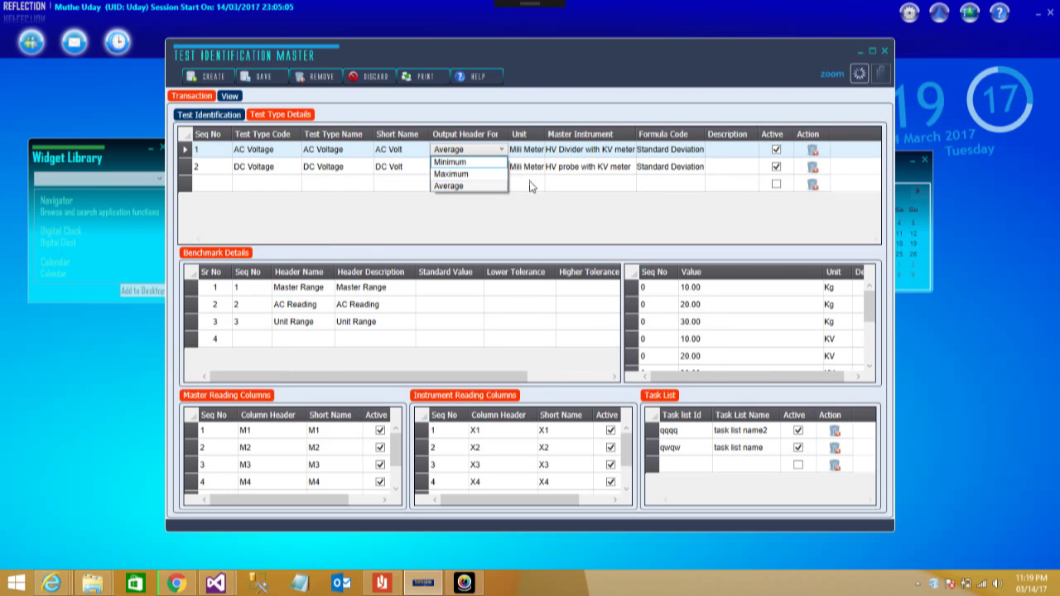
left_click(540, 208)
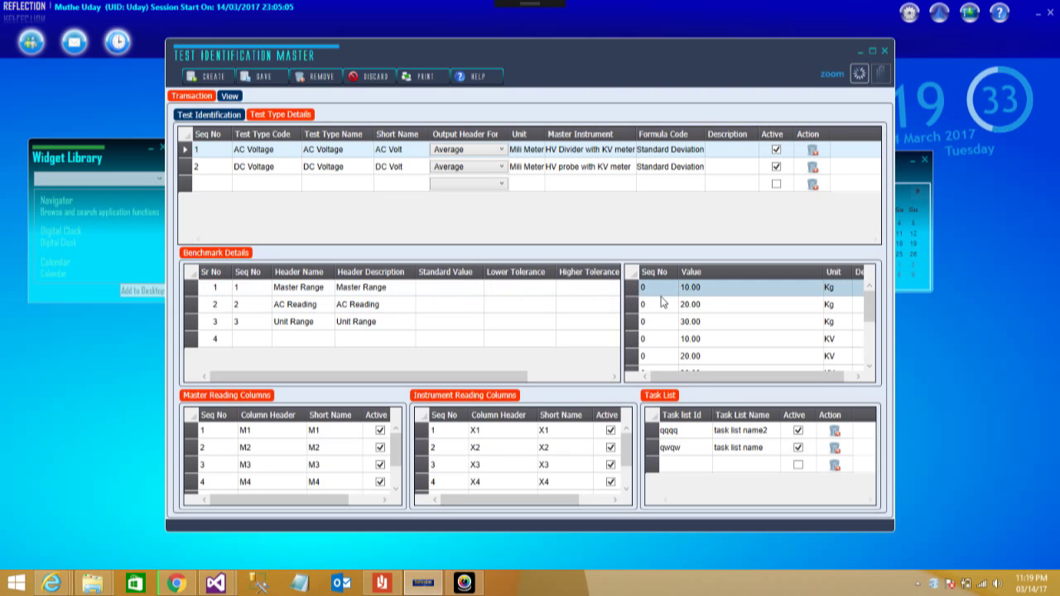
Inspect the 20.00 Kg and 30.00 Kg benchmark values, widen the view, and scroll the reading columns
left_click(738, 298)
left_click(801, 325)
left_click_drag(823, 274, 717, 284)
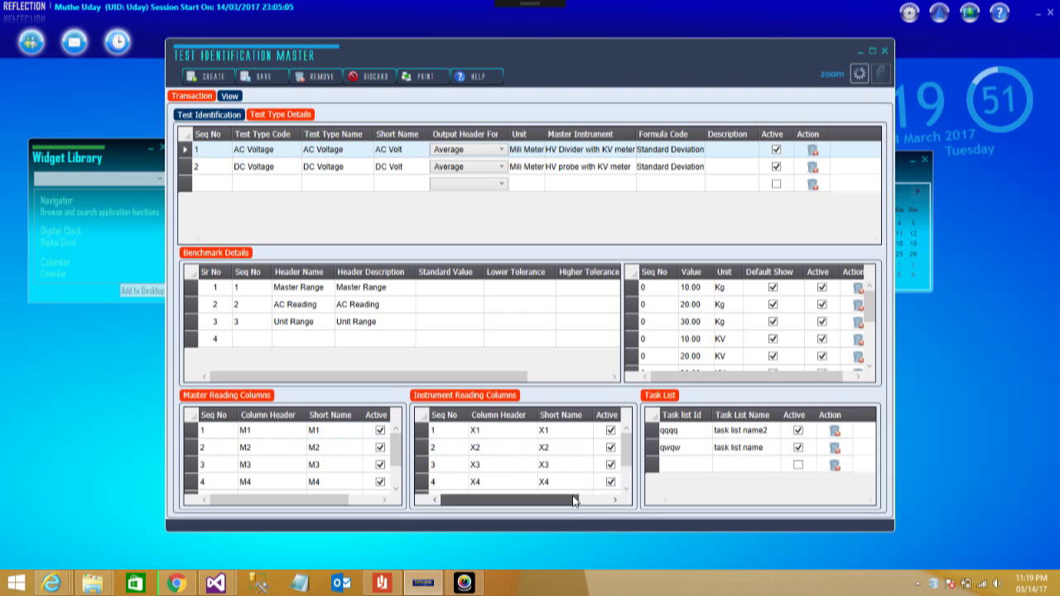
mouse_move(530, 499)
left_mouse_down()
mouse_move(563, 499)
mouse_move(511, 500)
left_mouse_up()
left_click(627, 489)
left_click(627, 489)
left_click(702, 465)
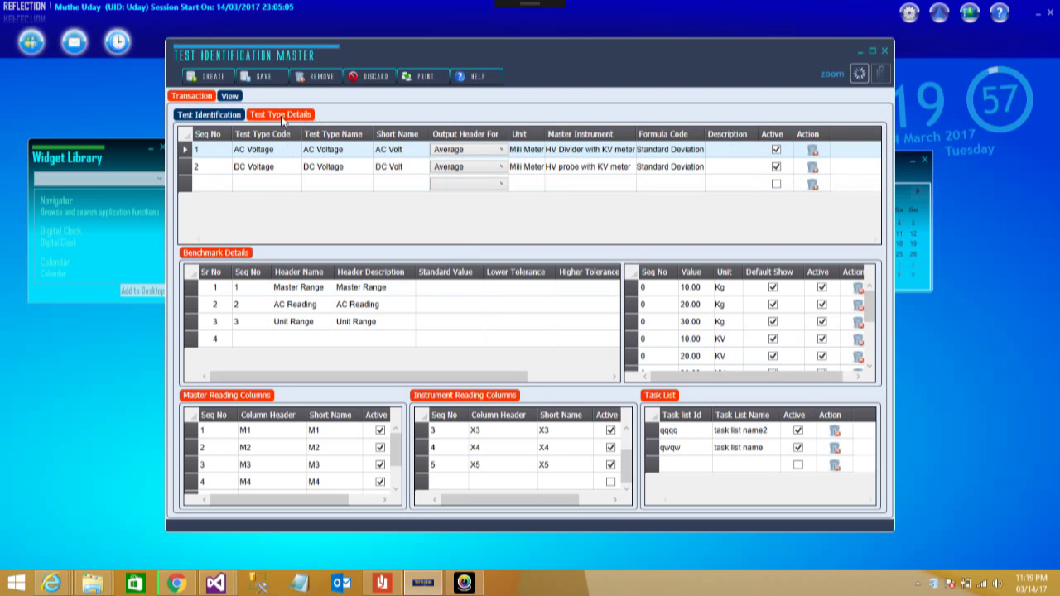
Return to the saved test identification list, then open the blank Laboratory form
left_click(231, 96)
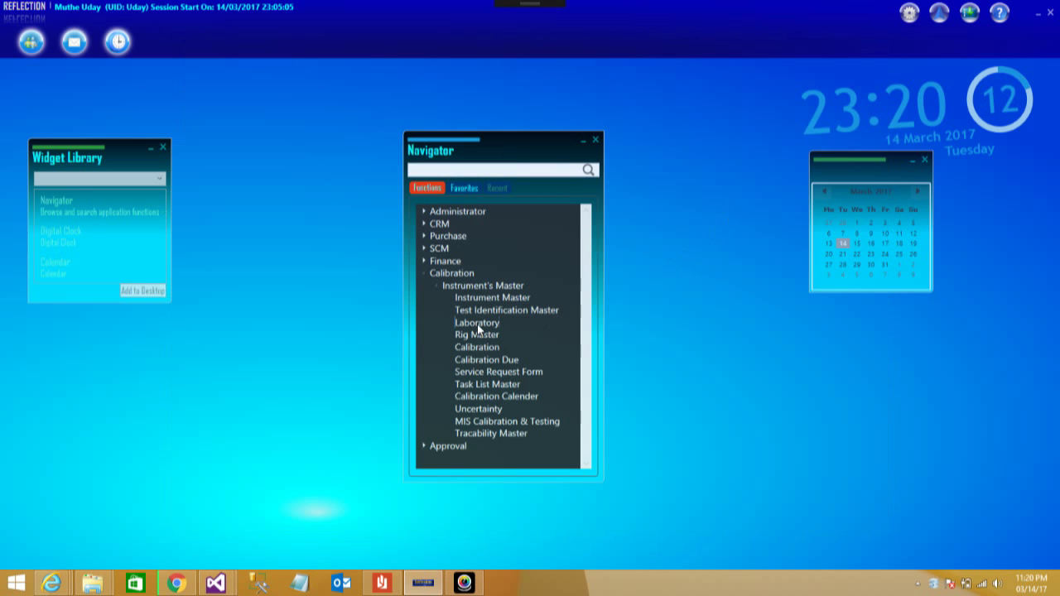
double_click(477, 324)
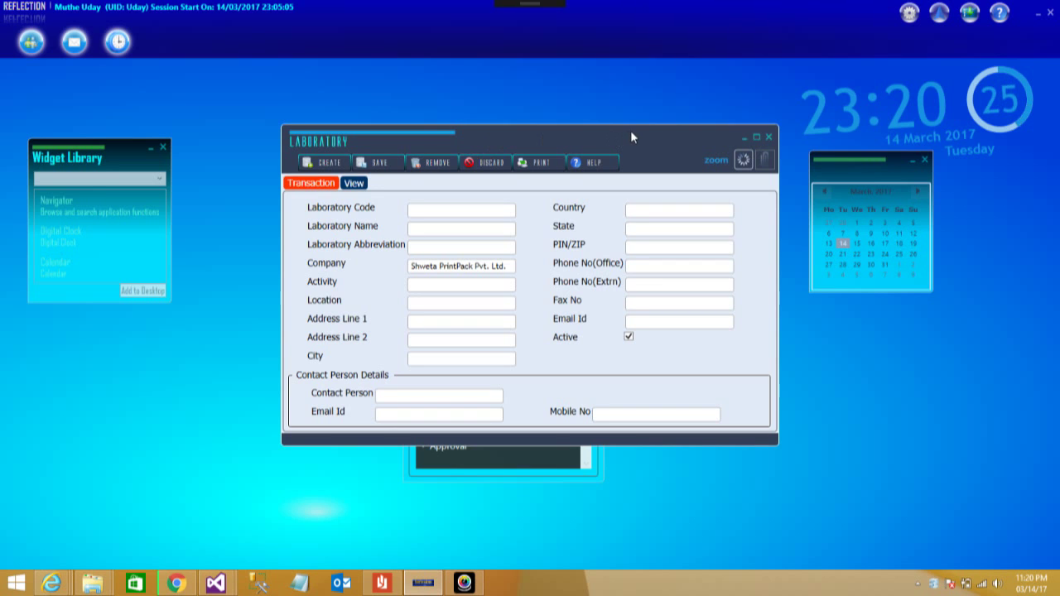
Move the Laboratory window slightly up by its title bar
left_click_drag(630, 132, 610, 109)
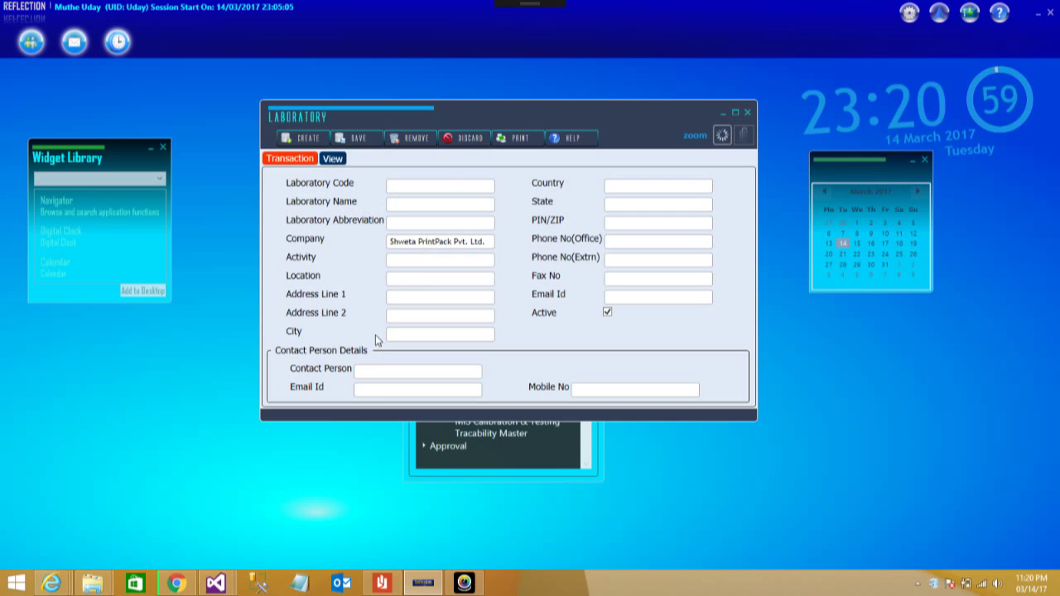
Load laboratory record 111 (praktan, Nasik) from the saved list and save it, confirming the message
left_click(333, 160)
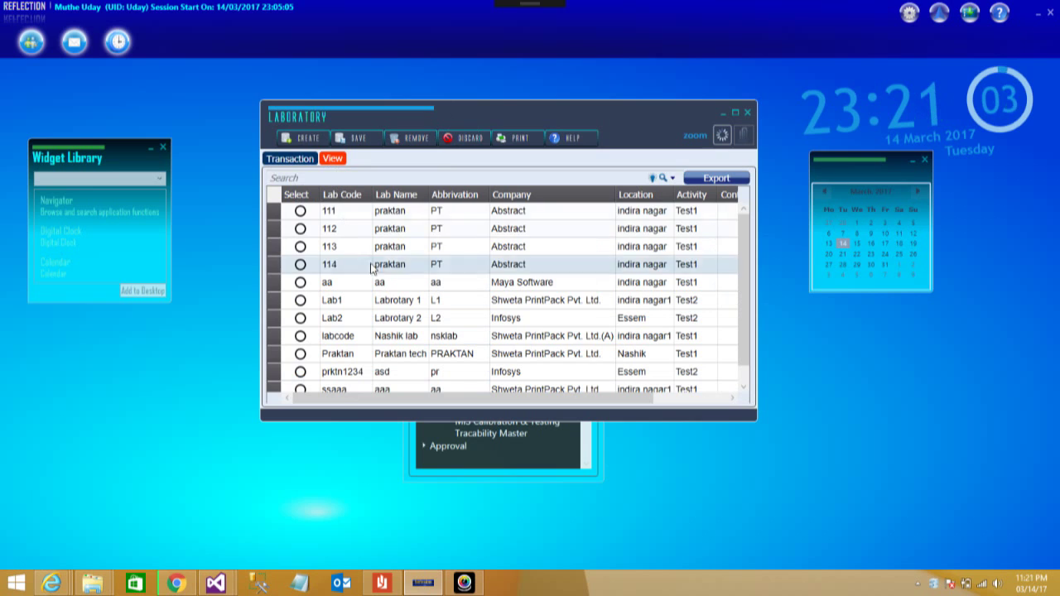
left_click(300, 212)
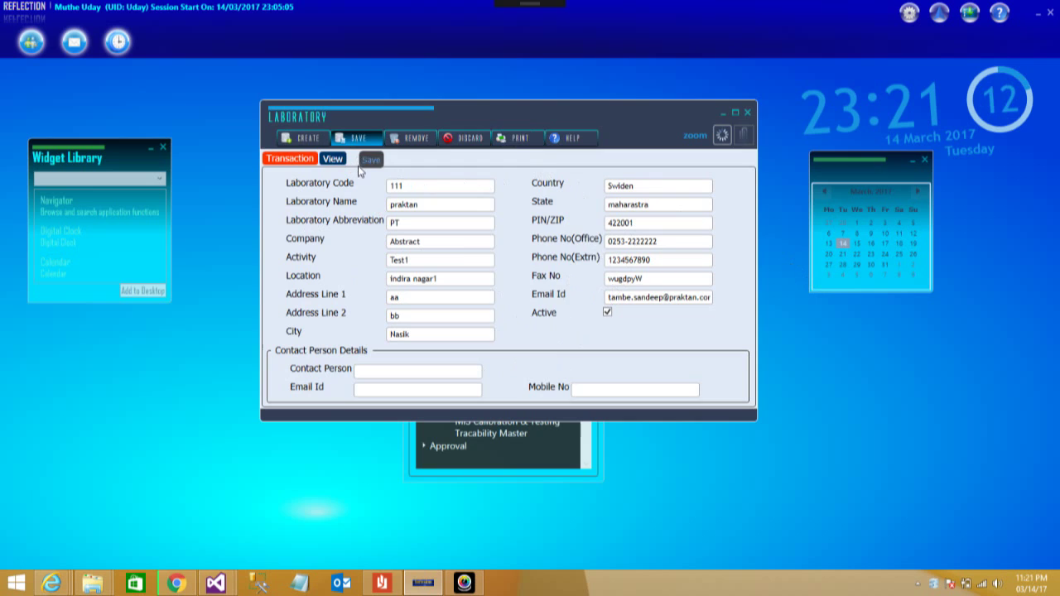
left_click(358, 139)
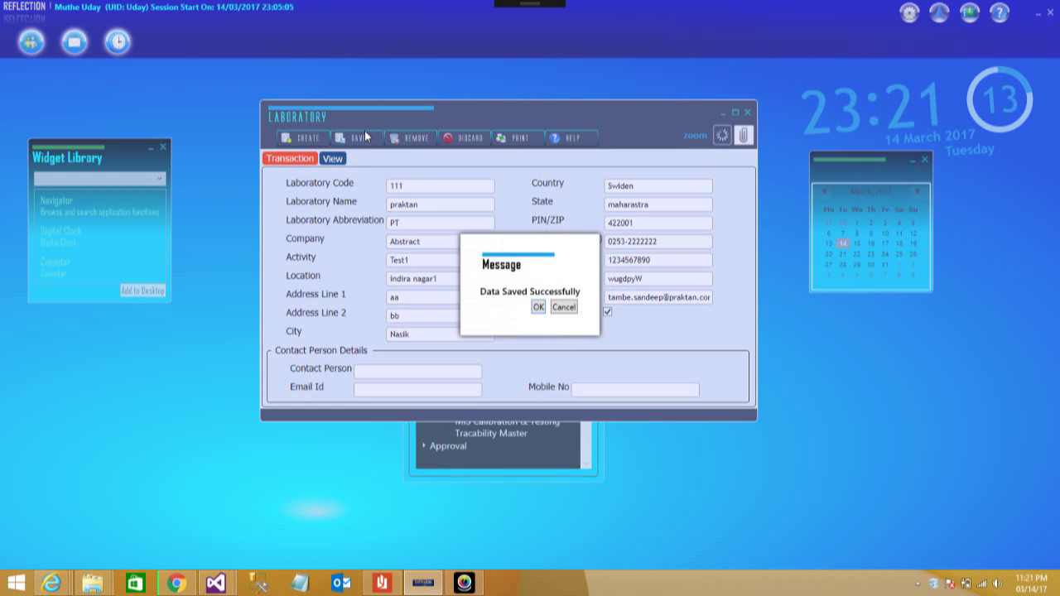
left_click(542, 311)
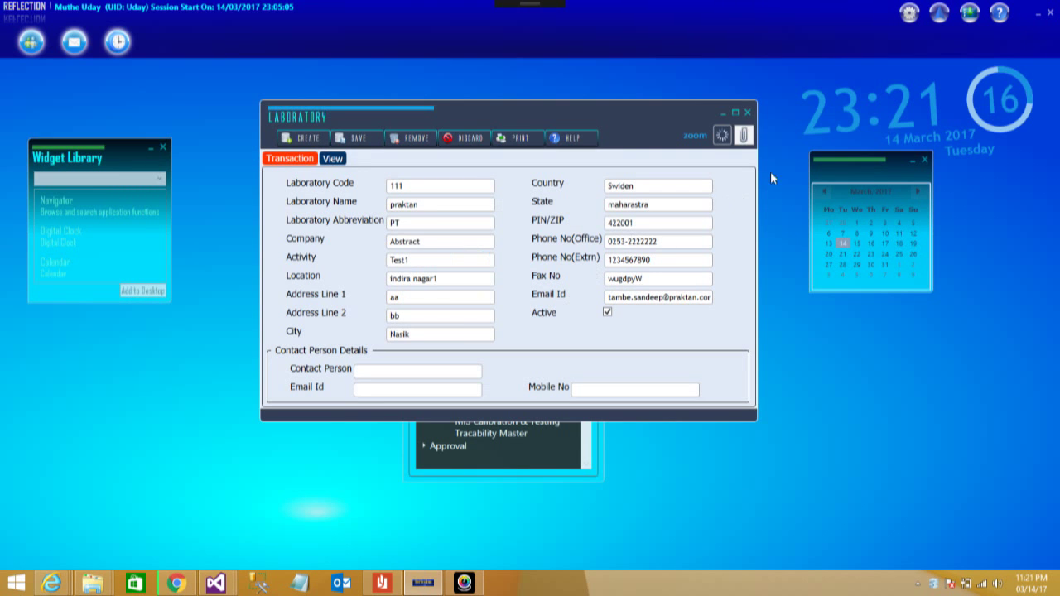
Close the Laboratory form and open Rig Master from the calibration functions
left_click(748, 112)
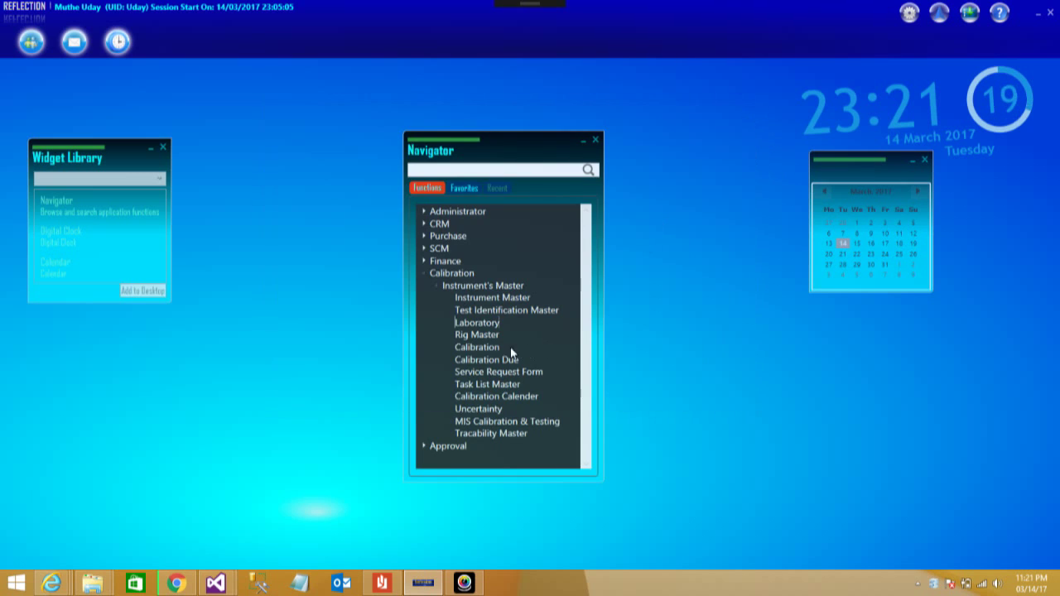
left_click(478, 335)
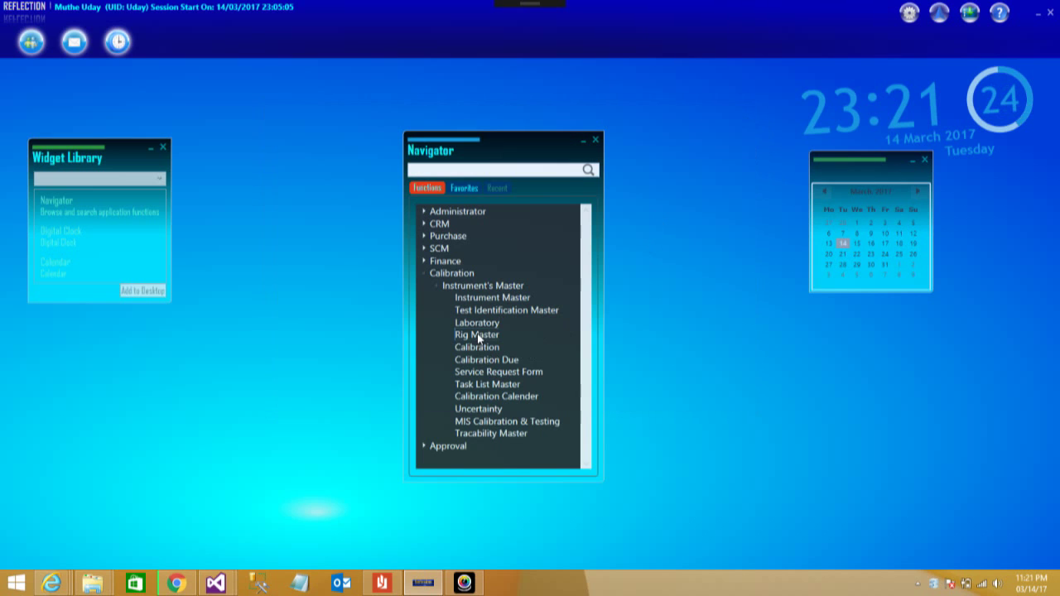
left_click(478, 335)
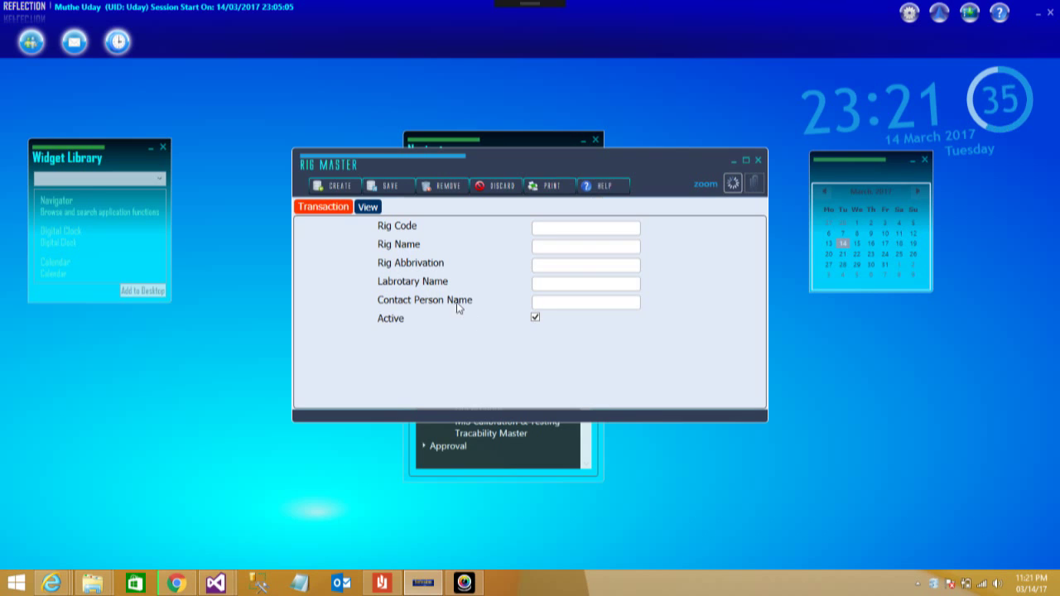
Load rig 1 (caL, AA) from the saved-rig list into the Rig Master form
left_click(369, 209)
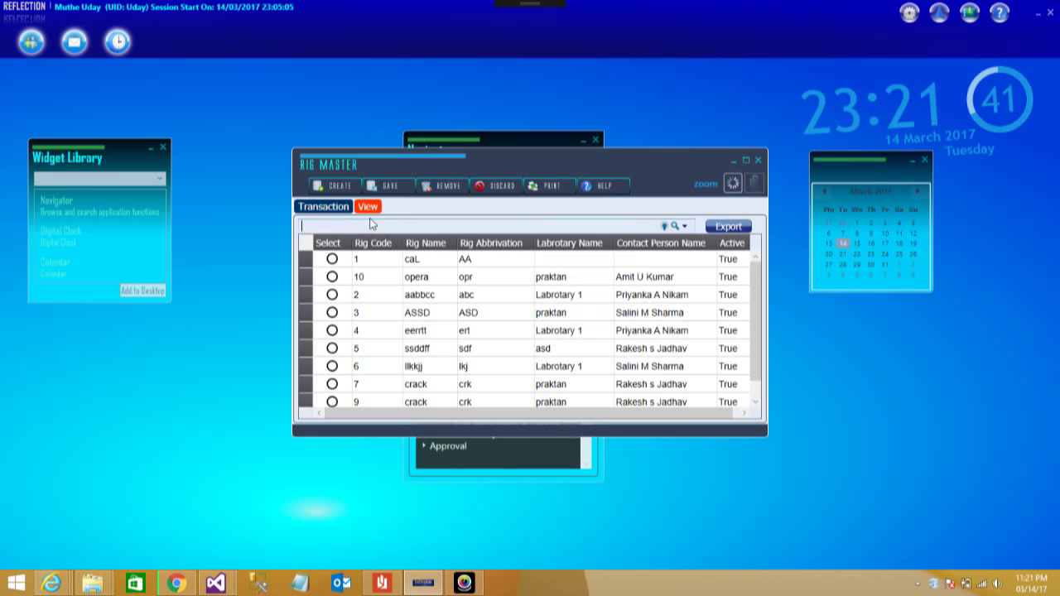
left_click(332, 260)
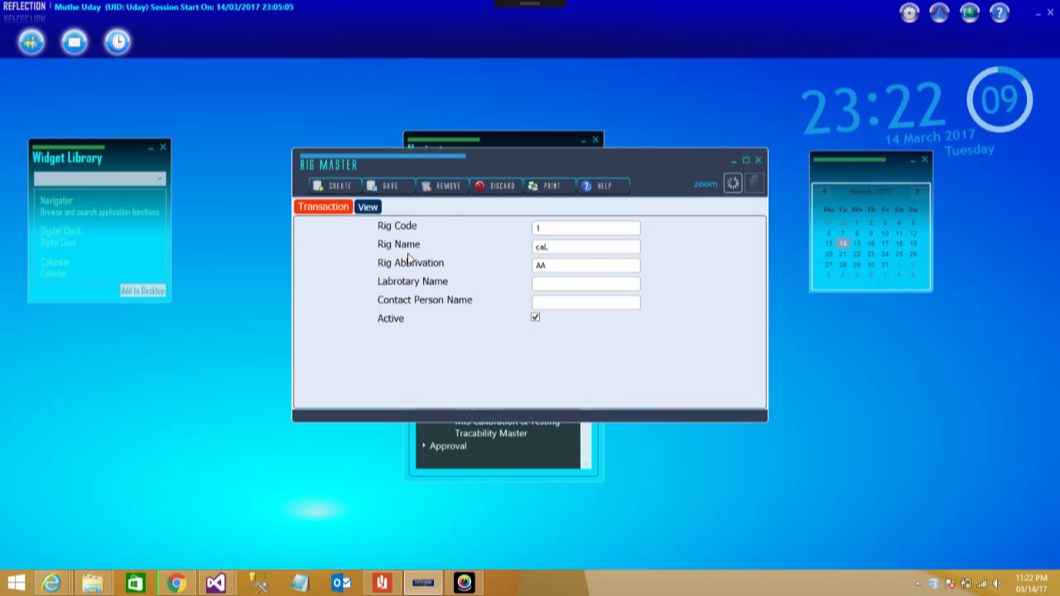
left_click(758, 159)
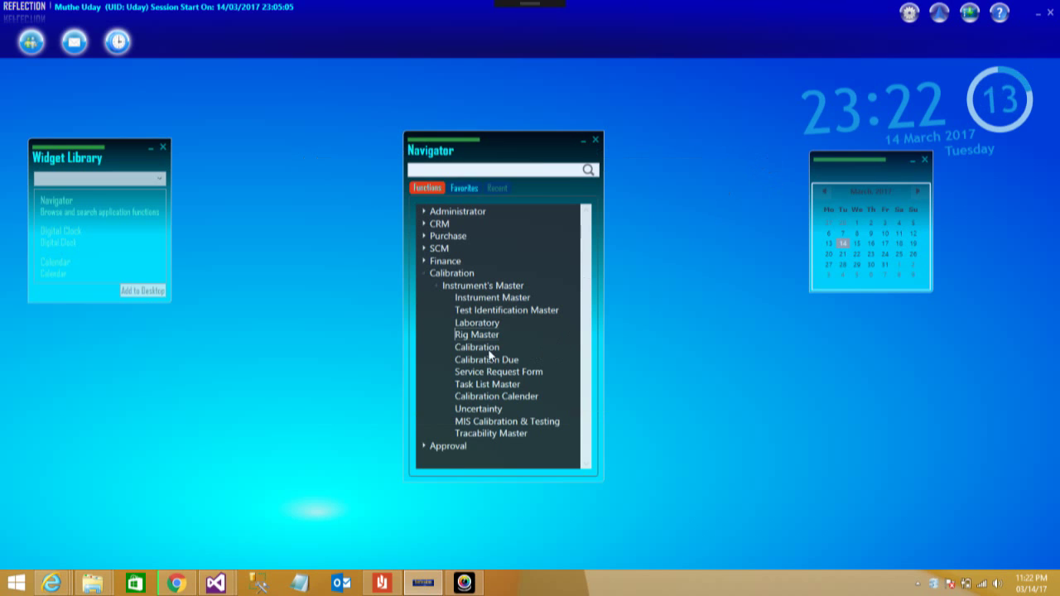
left_click(477, 348)
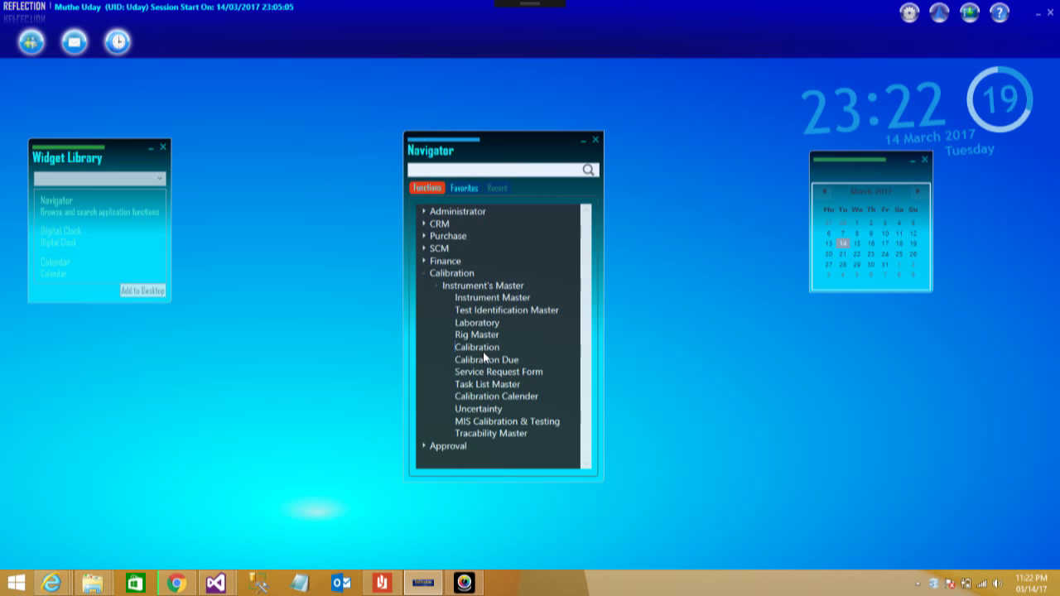
double_click(483, 351)
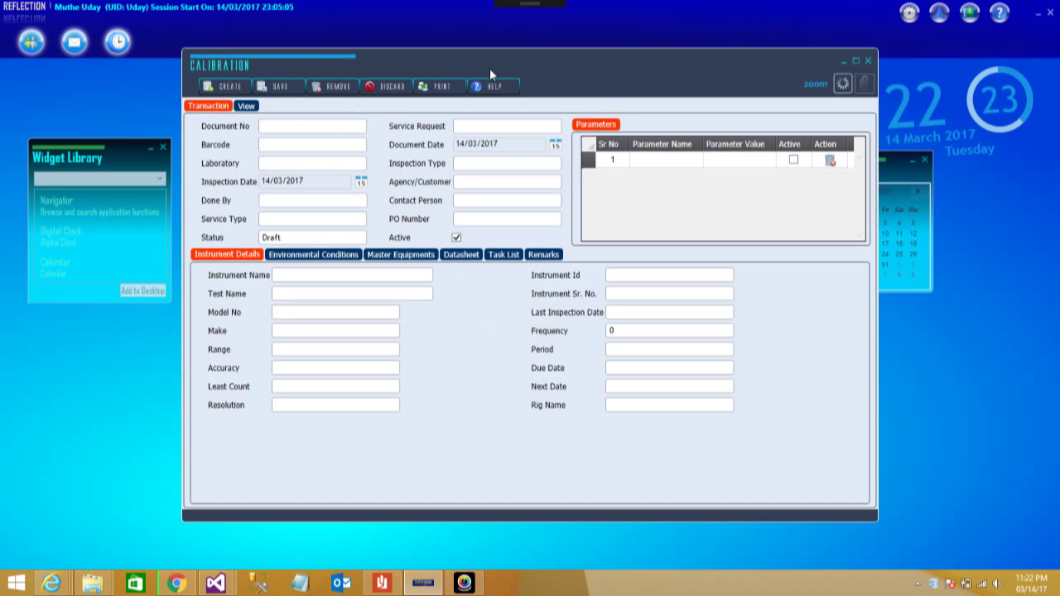
left_click_drag(489, 68, 398, 116)
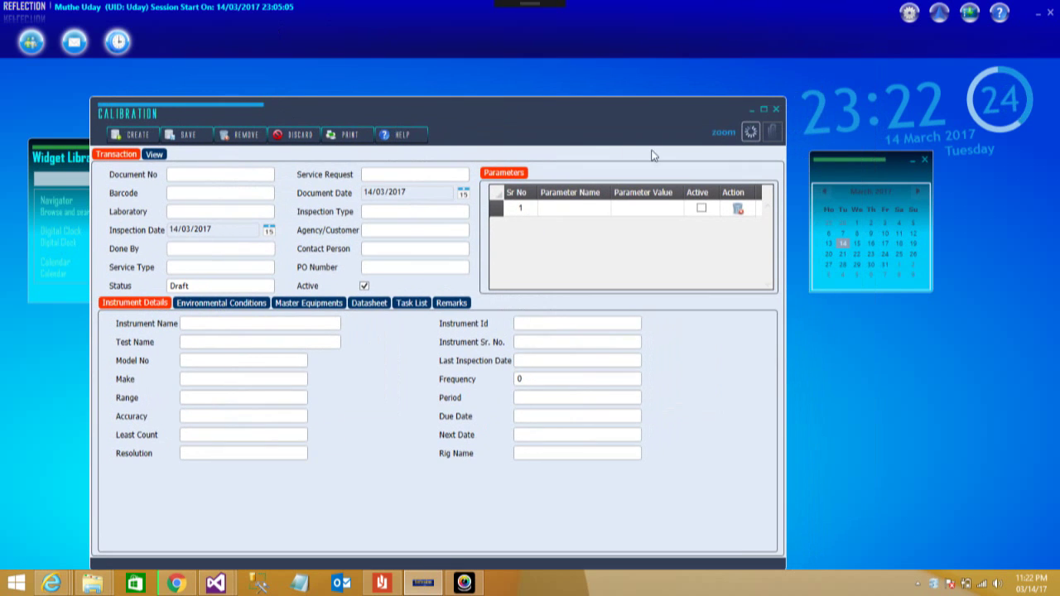
left_click(776, 110)
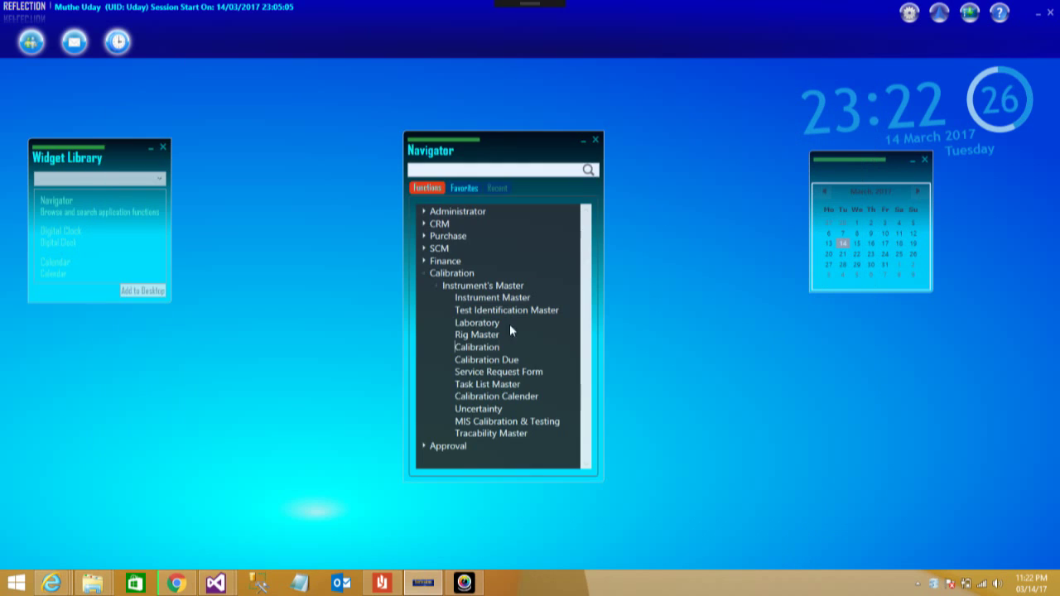
left_click(497, 373)
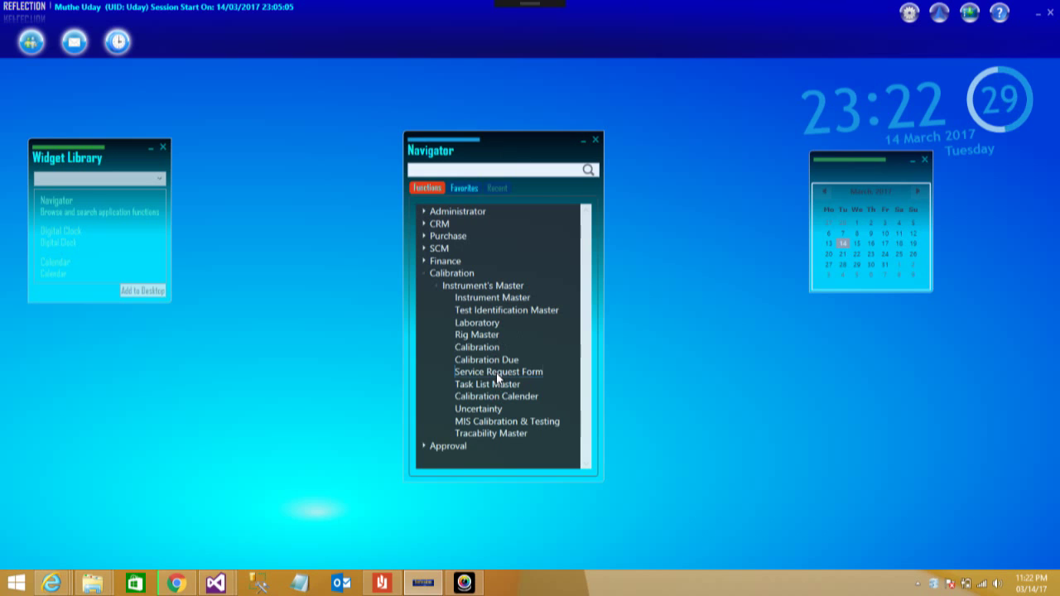
Open the Service Request Form and glance at Accessory Details before returning to Instrument Details
double_click(497, 373)
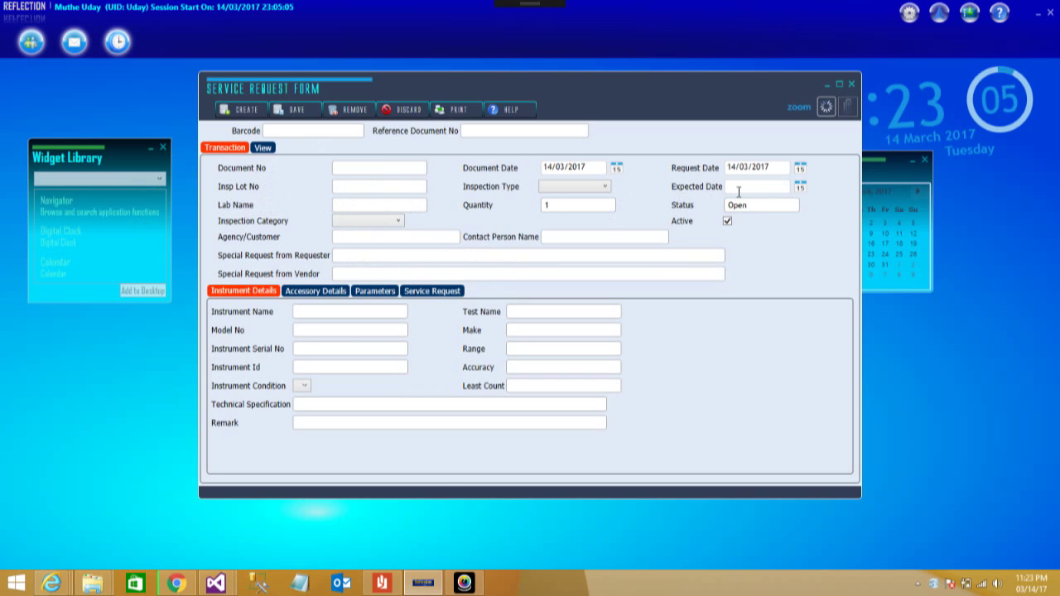
left_click(339, 292)
left_click(267, 291)
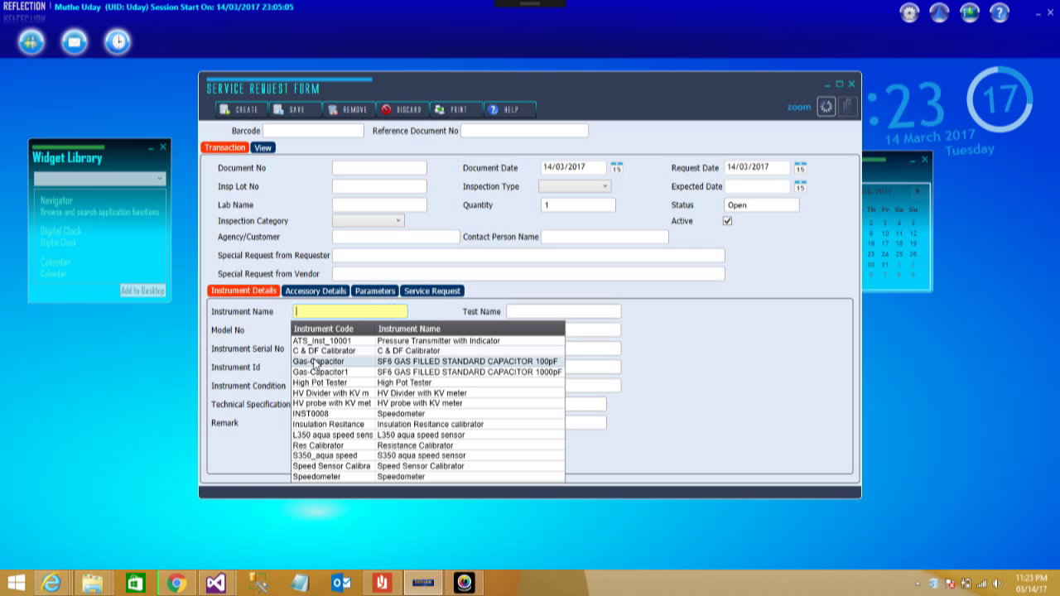
Choose C & DF Calibrator as the instrument, check the test list, and view Accessory Details
left_click(352, 351)
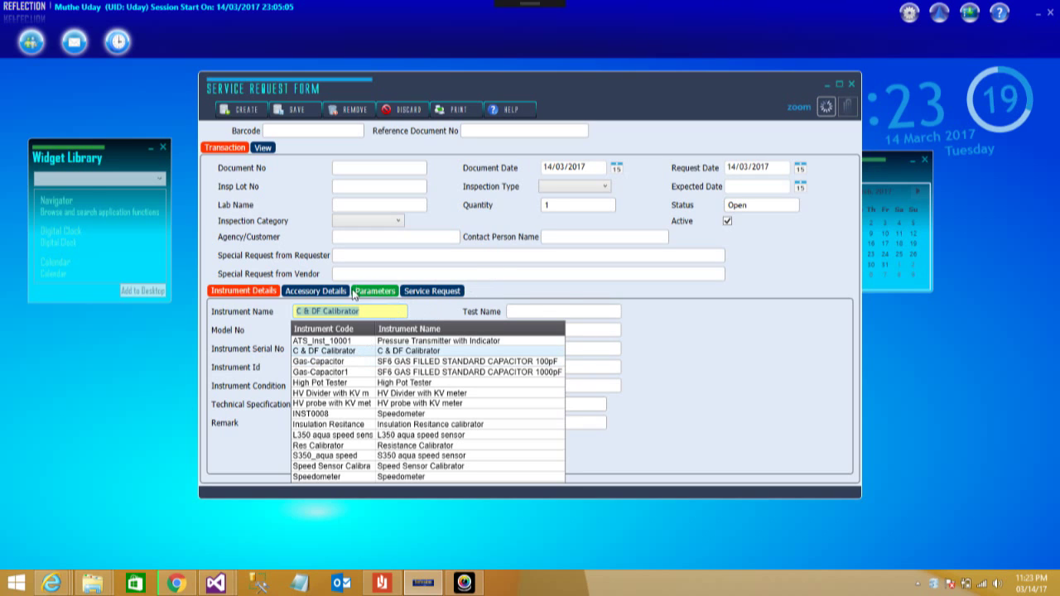
left_click(540, 312)
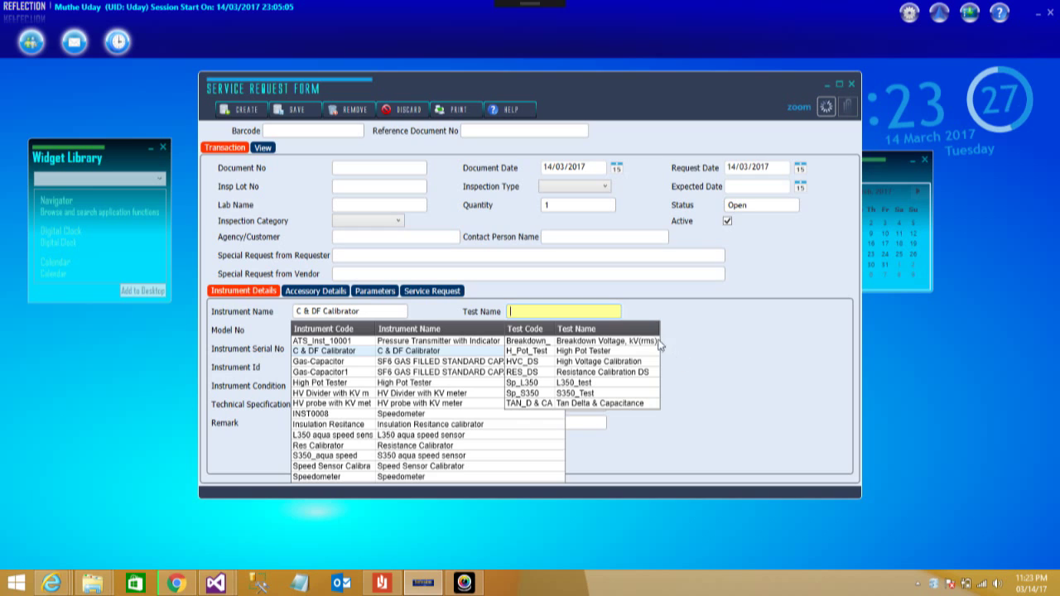
left_click(297, 295)
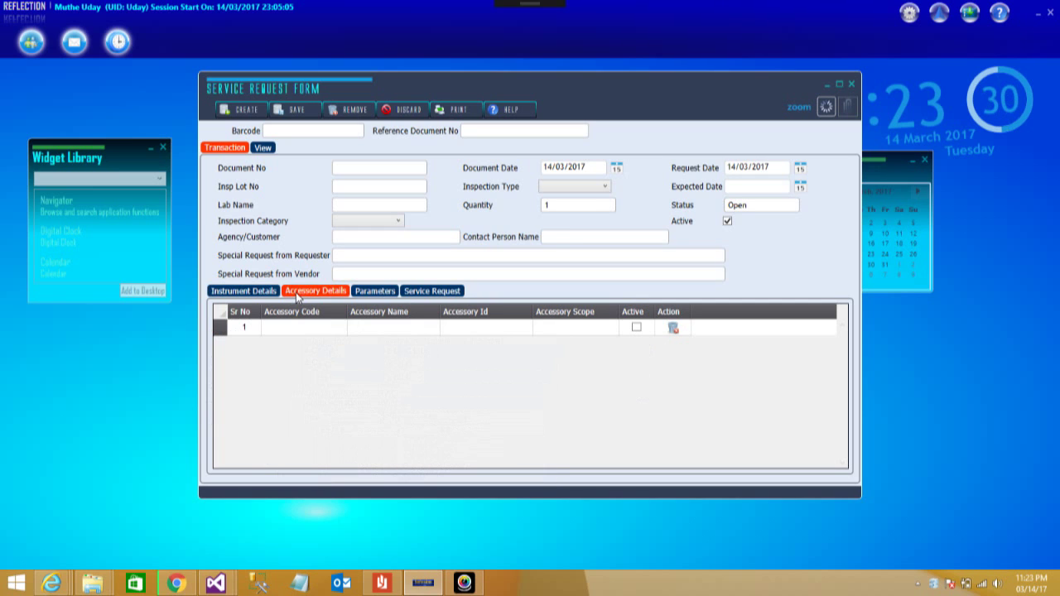
Look through the Parameters and requested-tests tables, then list the four saved service requests
left_click(364, 295)
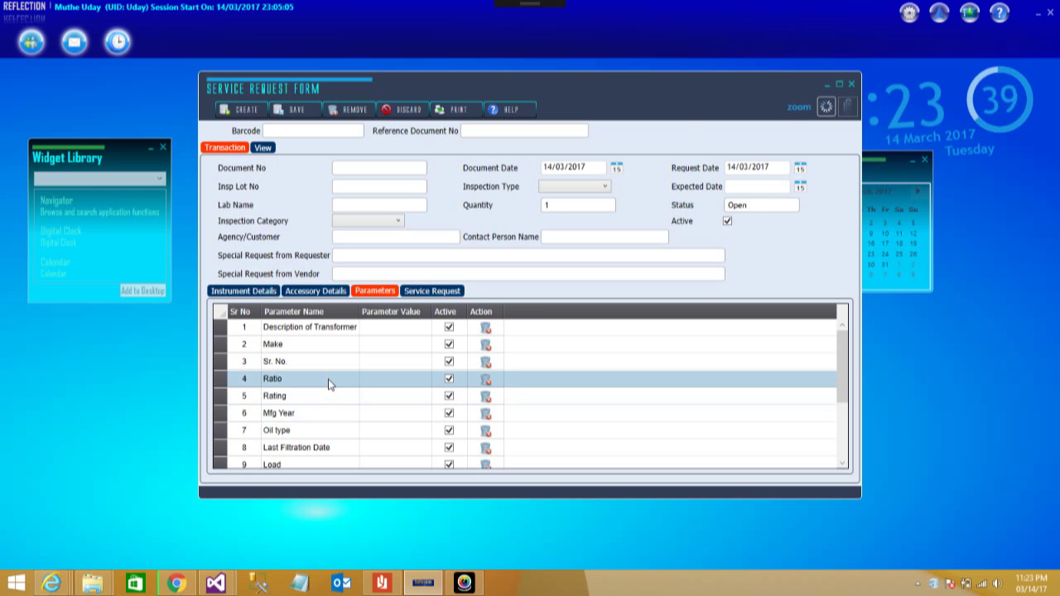
left_click(451, 291)
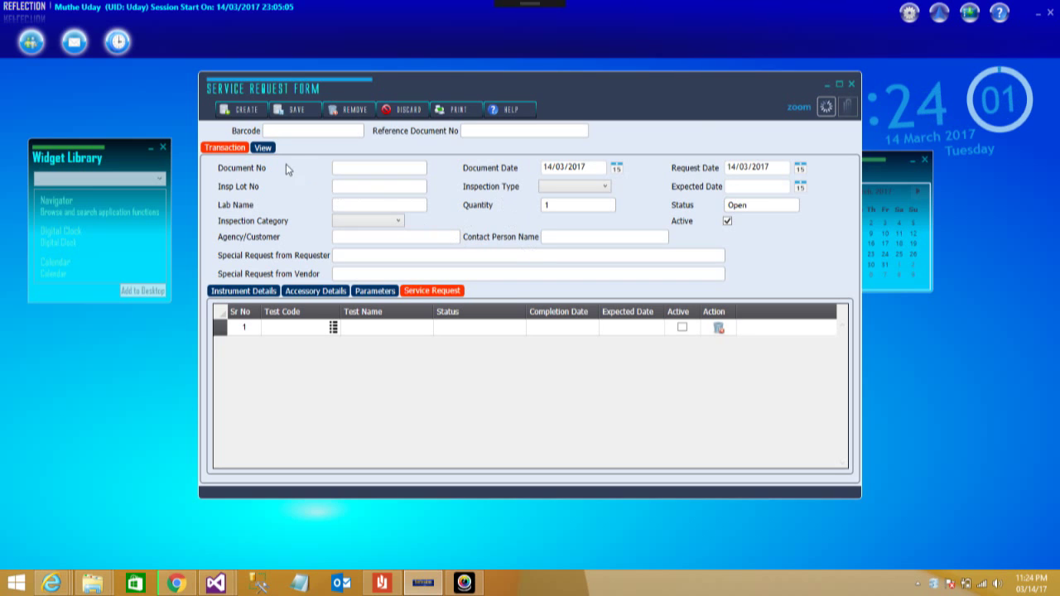
left_click(264, 148)
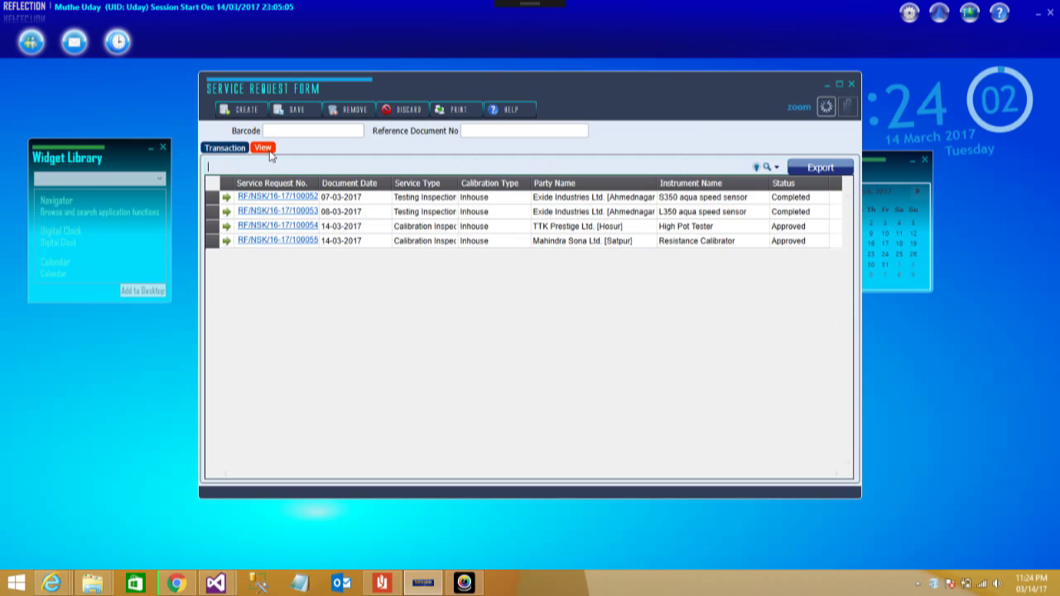
Open request RF/NSK/16-17/100052 and point out its Completed S350_Test and contact person entry
left_click(279, 198)
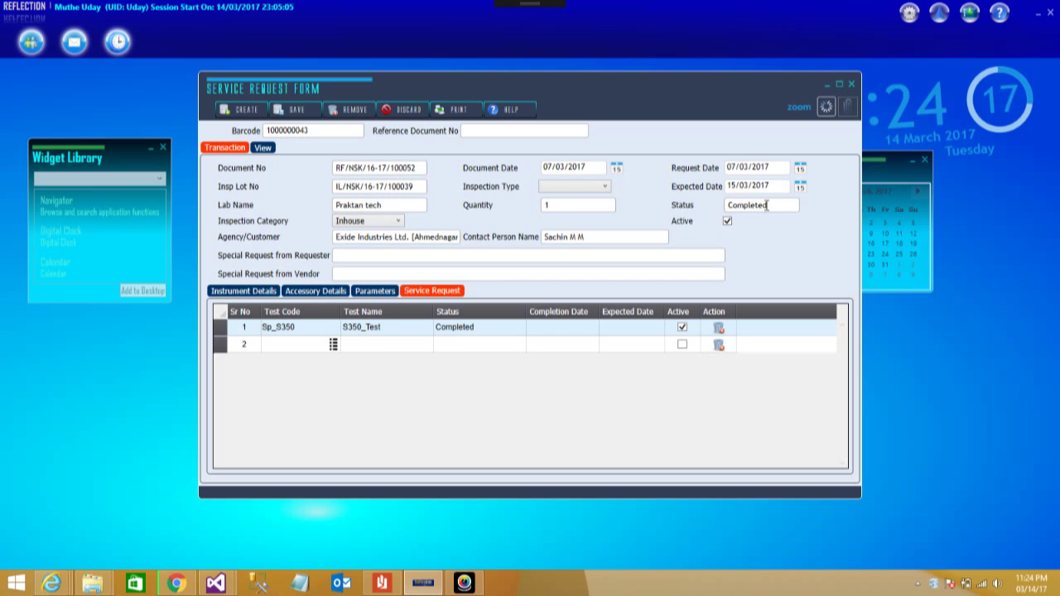
left_click_drag(767, 205, 733, 222)
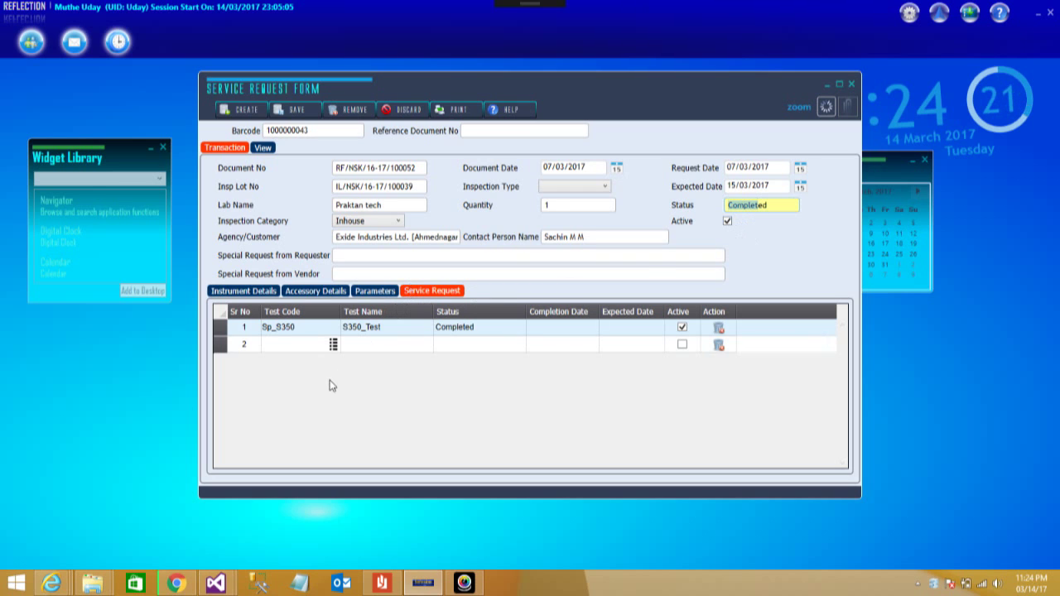
left_click(302, 331)
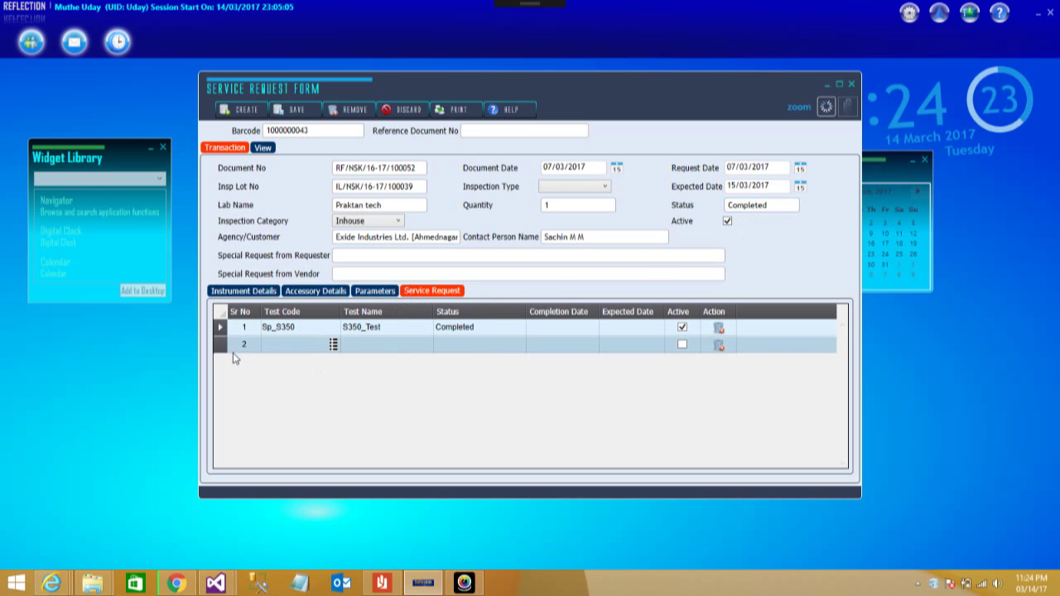
left_click(584, 237)
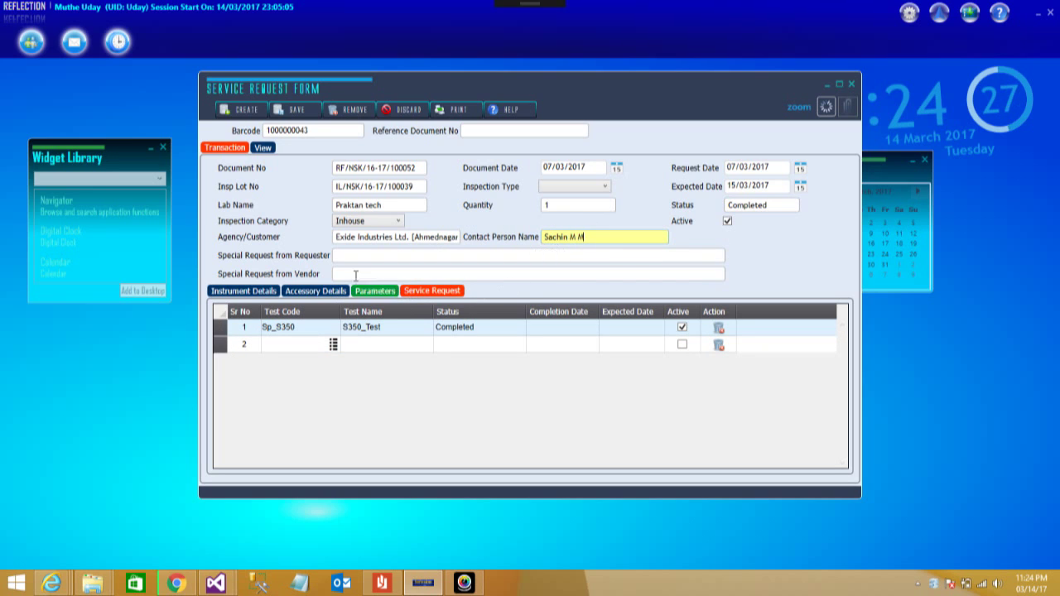
Review the request's instrument, accessory, parameter and requested-test details
left_click(244, 293)
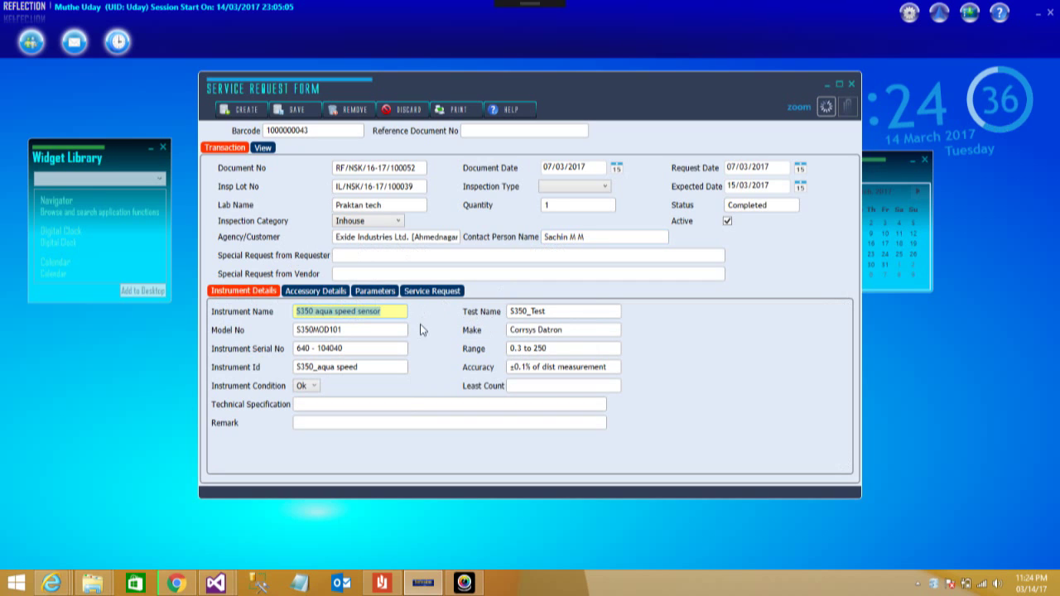
left_click(326, 291)
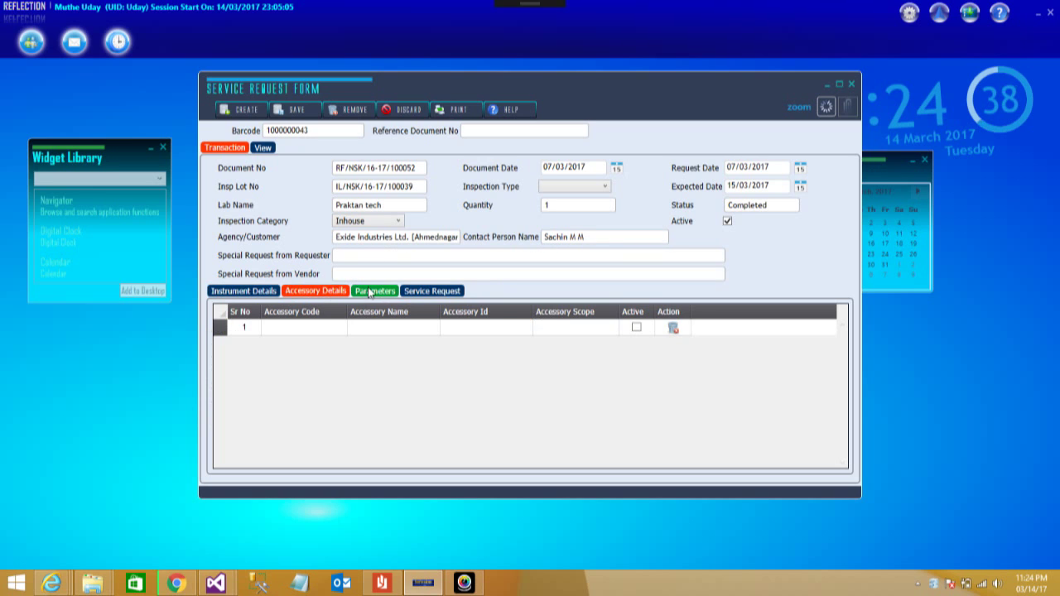
left_click(371, 291)
left_click(425, 292)
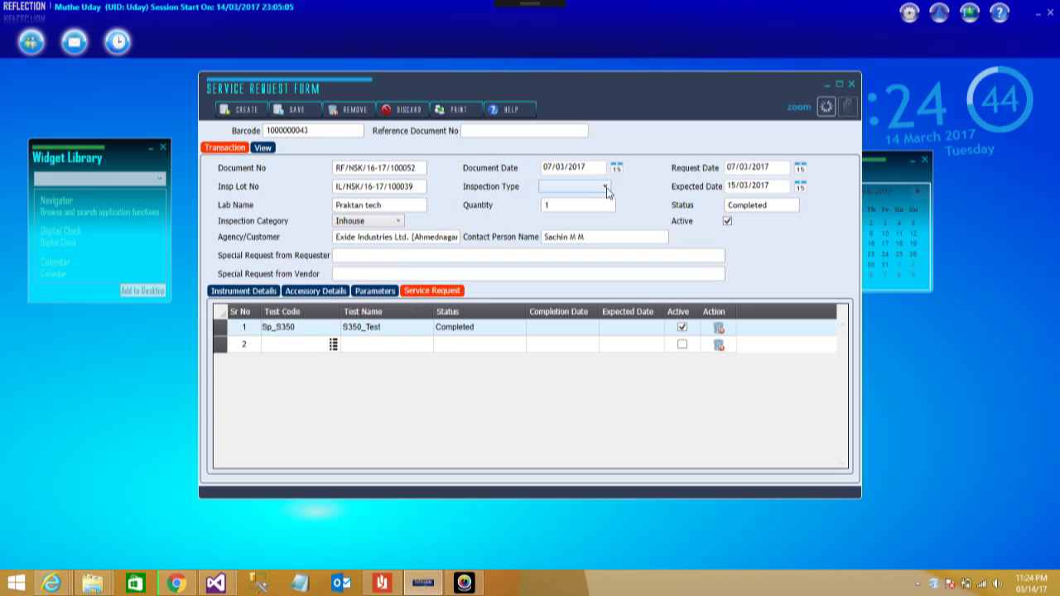
Try both inspection types, settle on Test Inspection, and show Testing Details (12-month frequency)
left_click(605, 187)
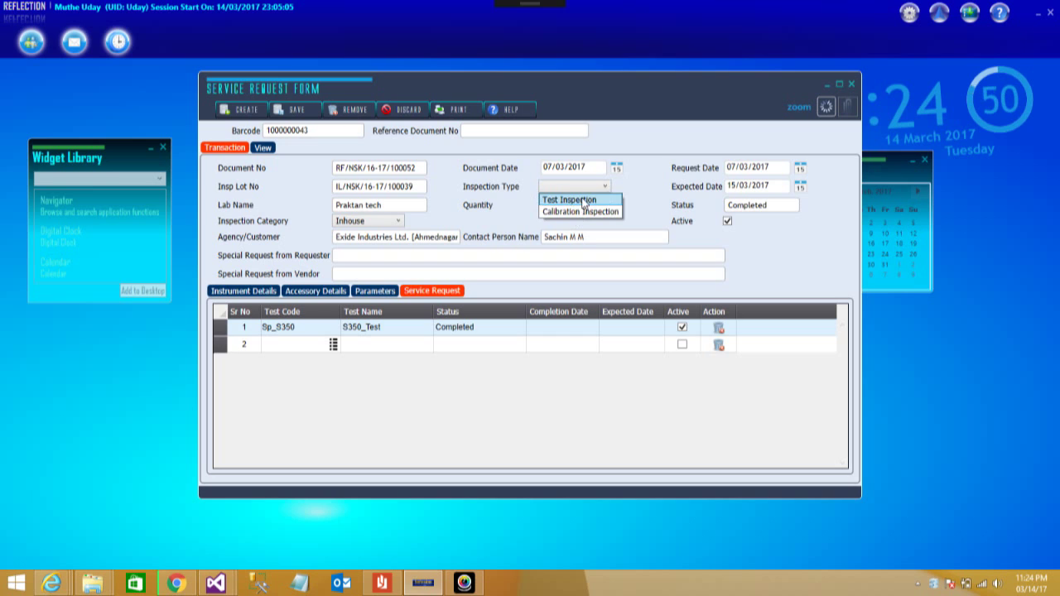
left_click(582, 201)
left_click(578, 187)
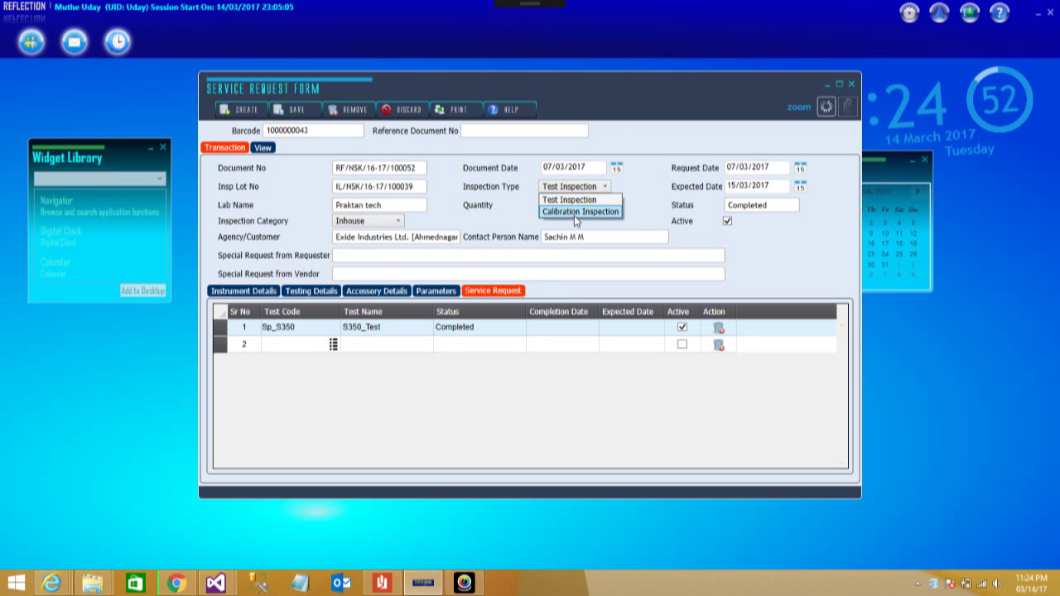
left_click(574, 215)
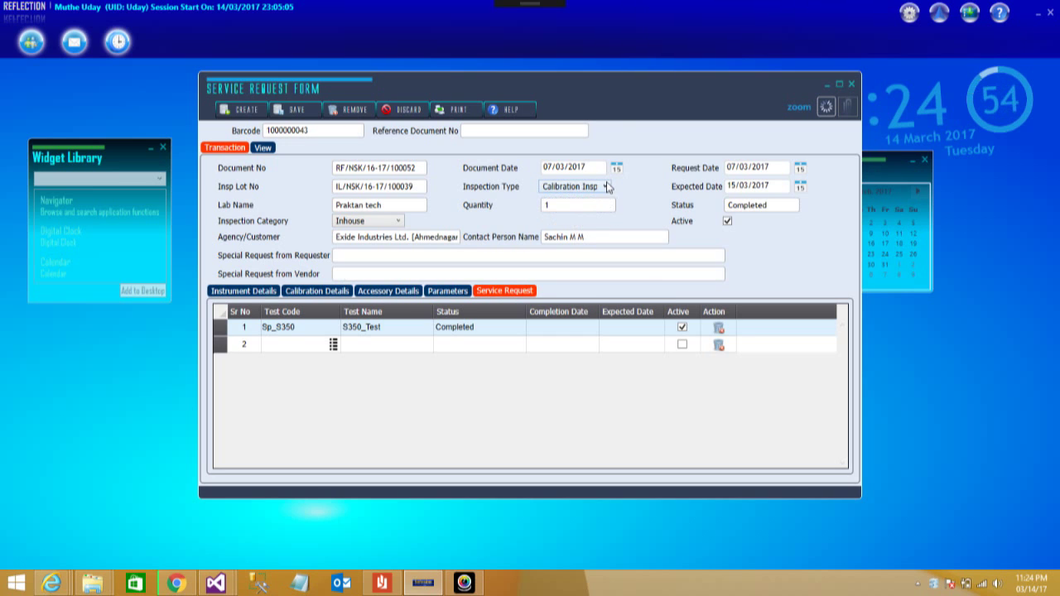
left_click(604, 187)
left_click(580, 200)
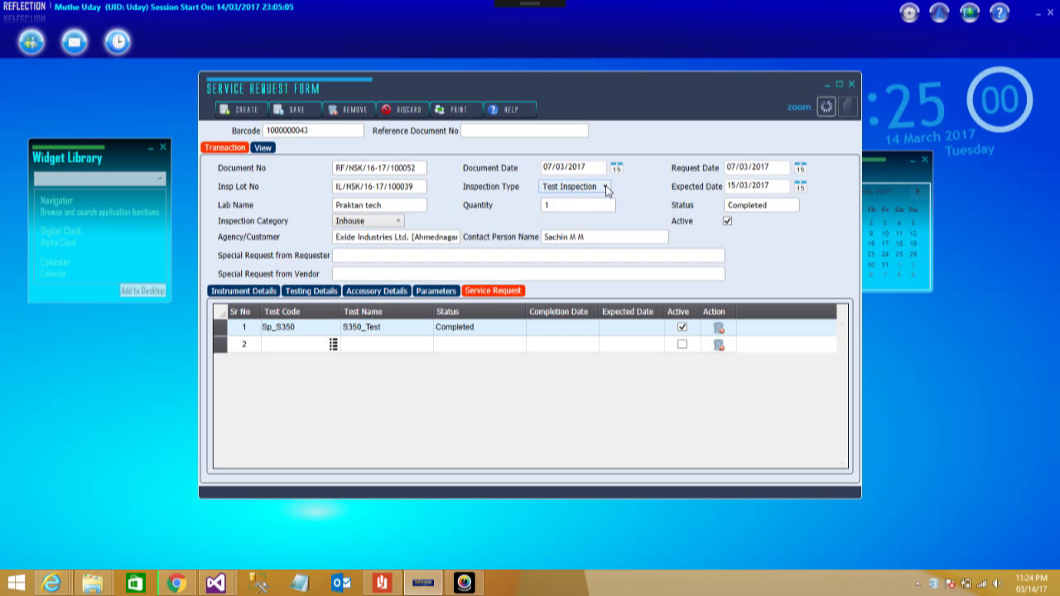
left_click(323, 294)
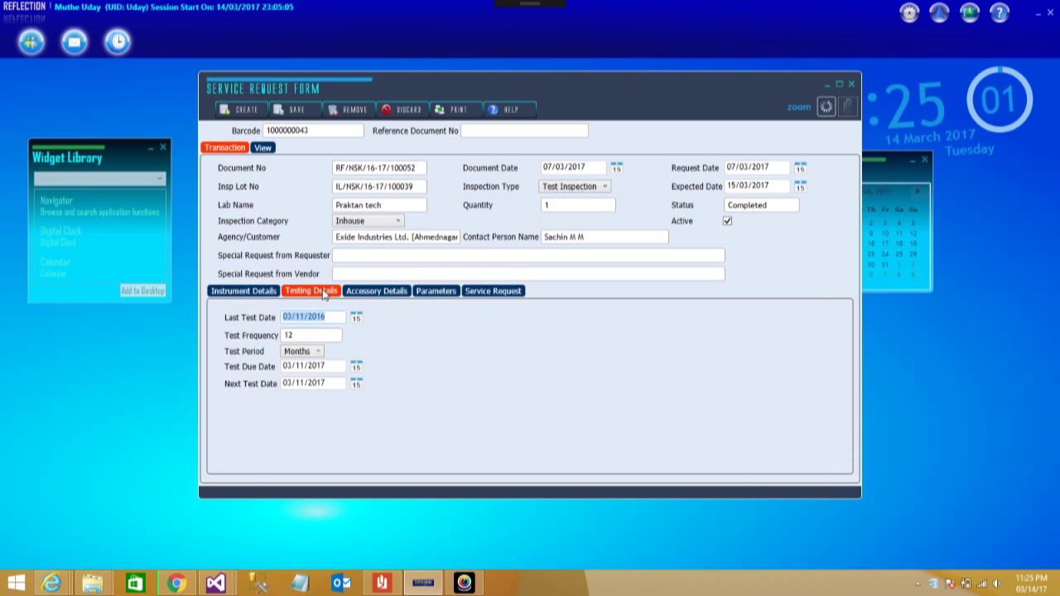
Keep Months as test period, switch to Calibration Inspection, and show Calibration Details (next 03/11/2017)
left_click(327, 351)
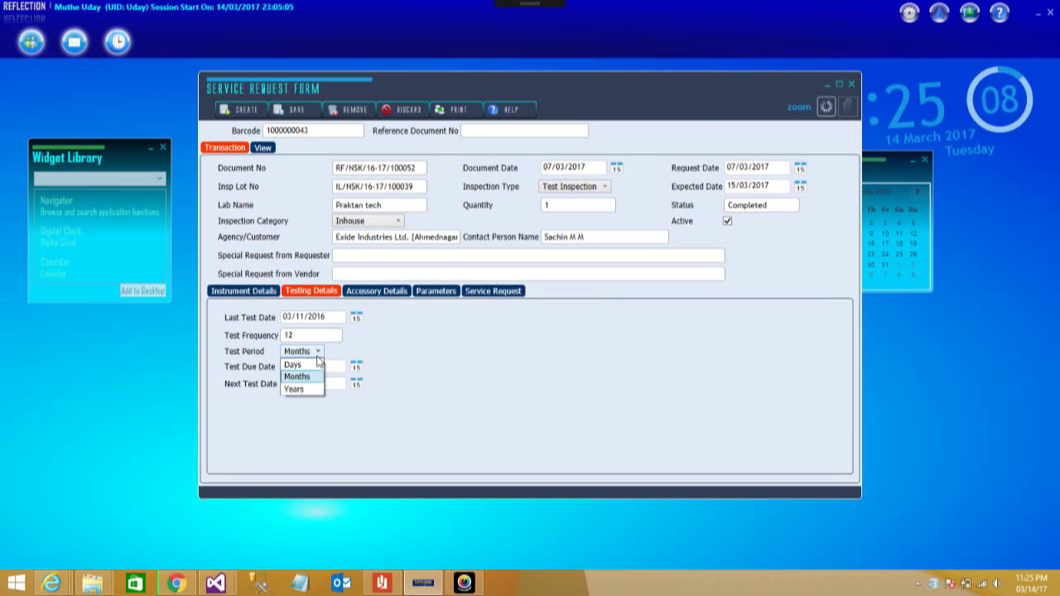
left_click(371, 343)
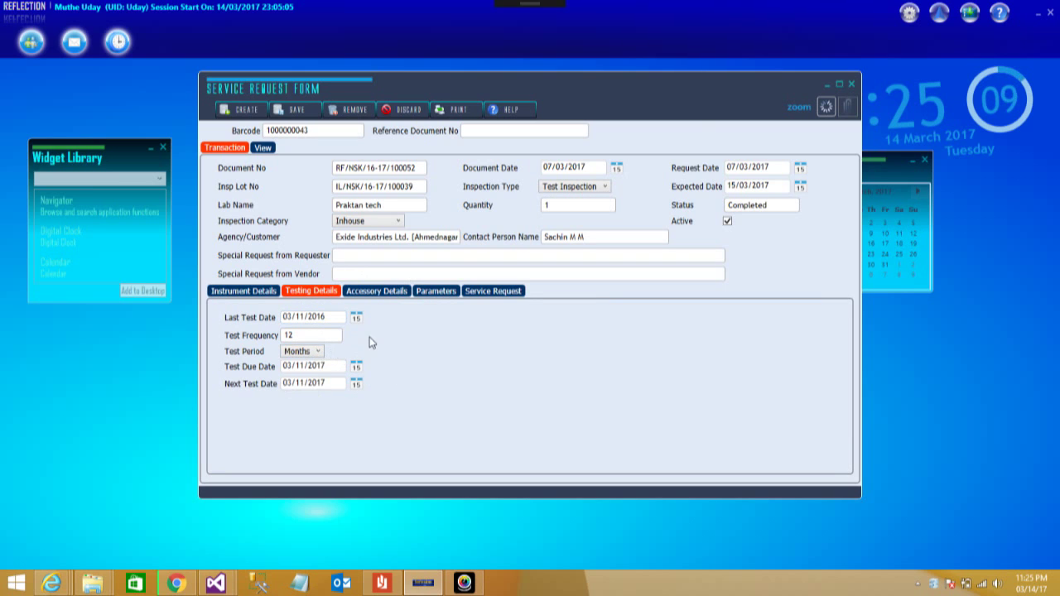
left_click(605, 188)
left_click(596, 212)
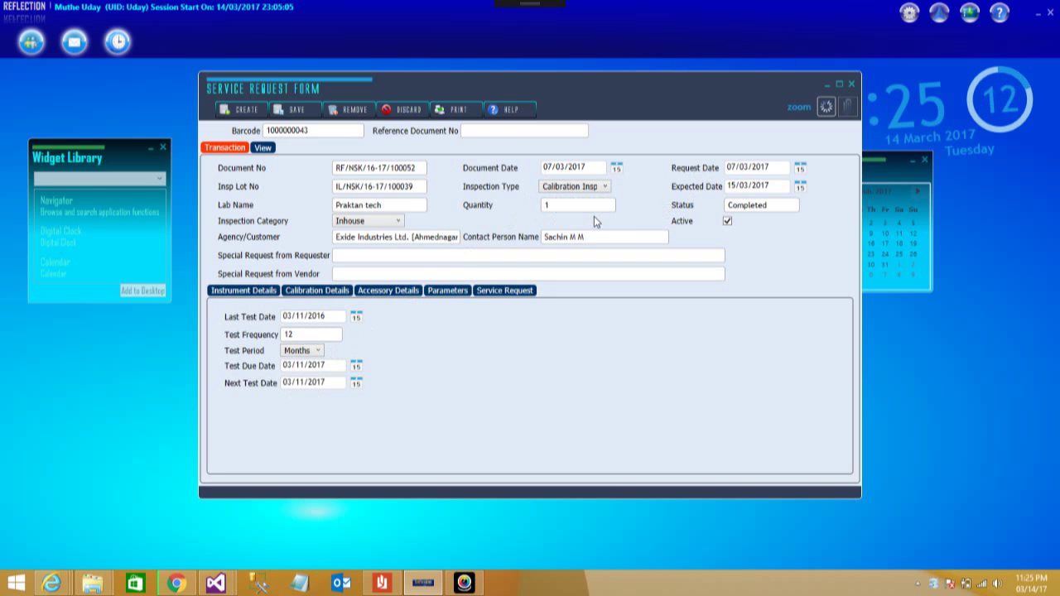
left_click(334, 294)
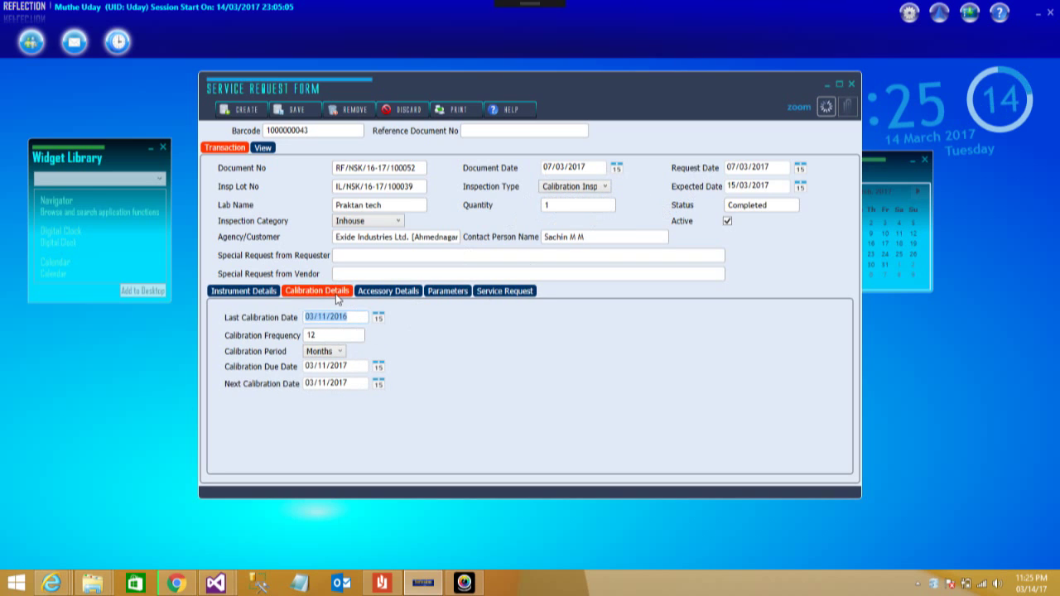